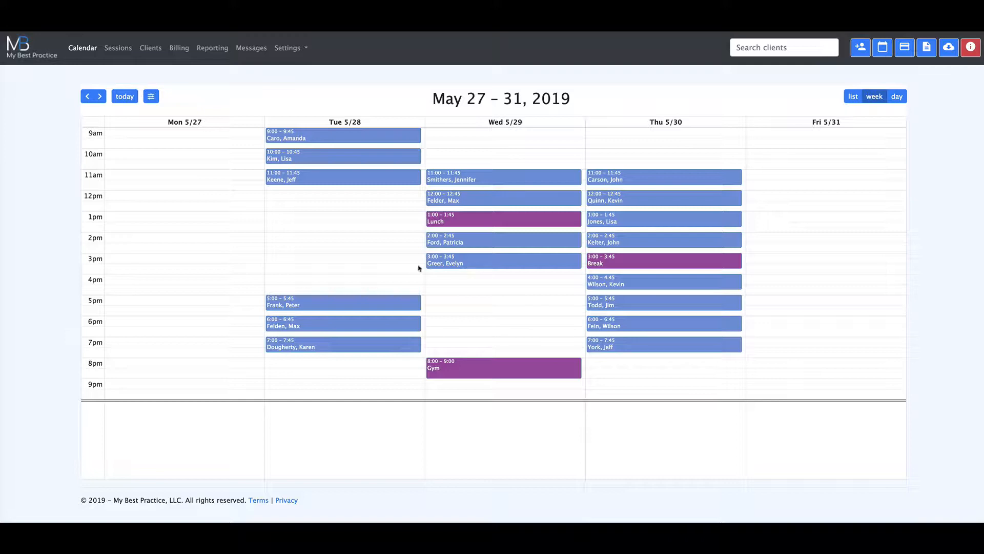
- Start a new client appointment for Wednesday 5/29 at 5:00 pm and select the client by searching for the surname
click(452, 300)
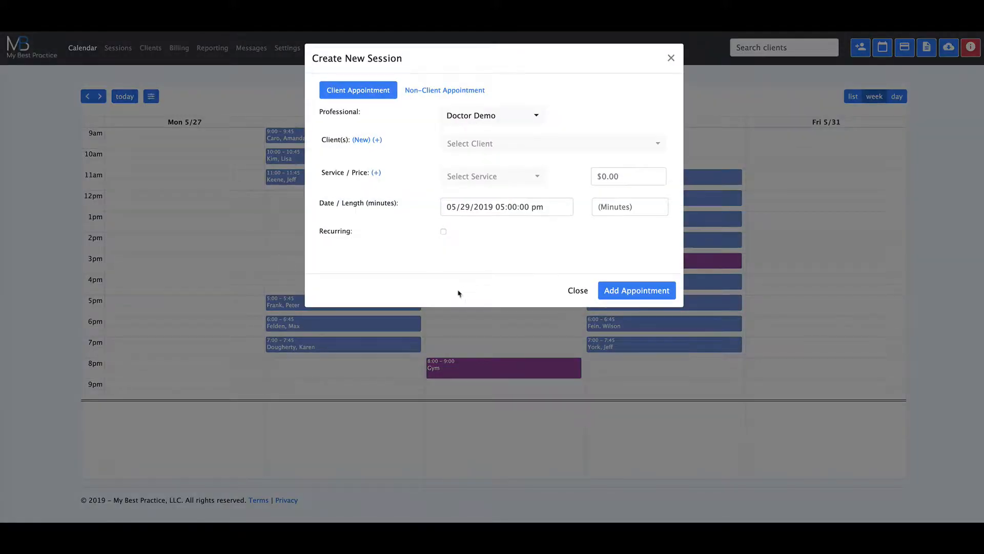
click(496, 143)
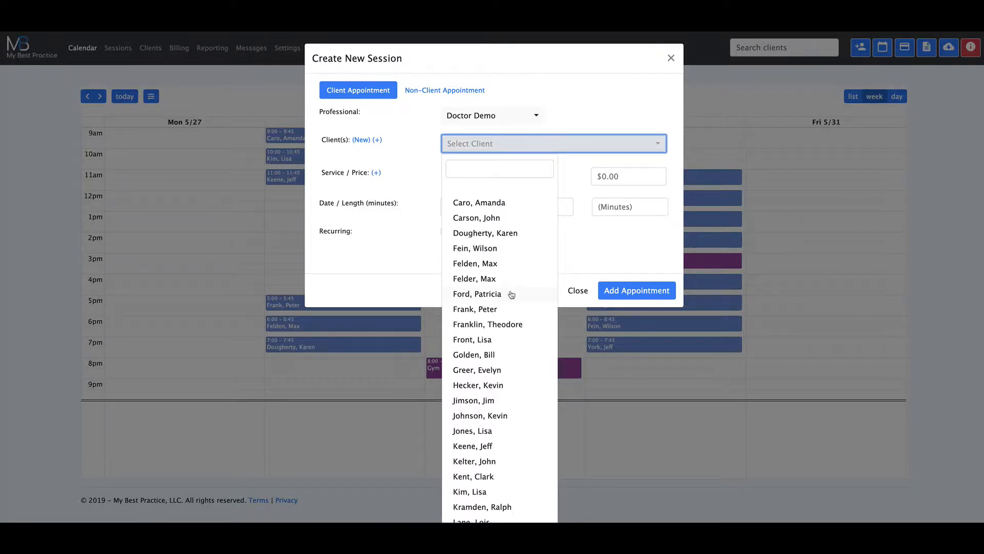
scroll(512, 295, down, 5)
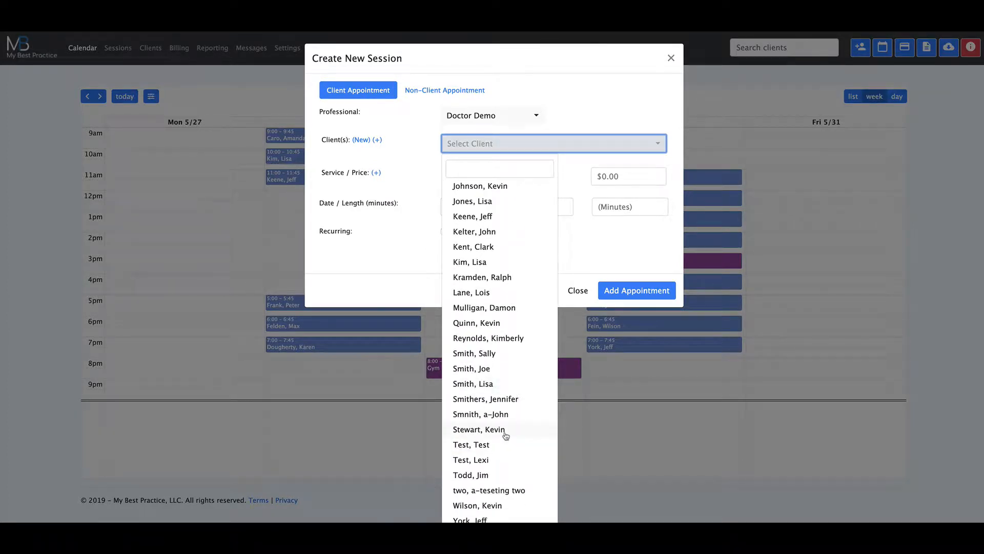
click(471, 169)
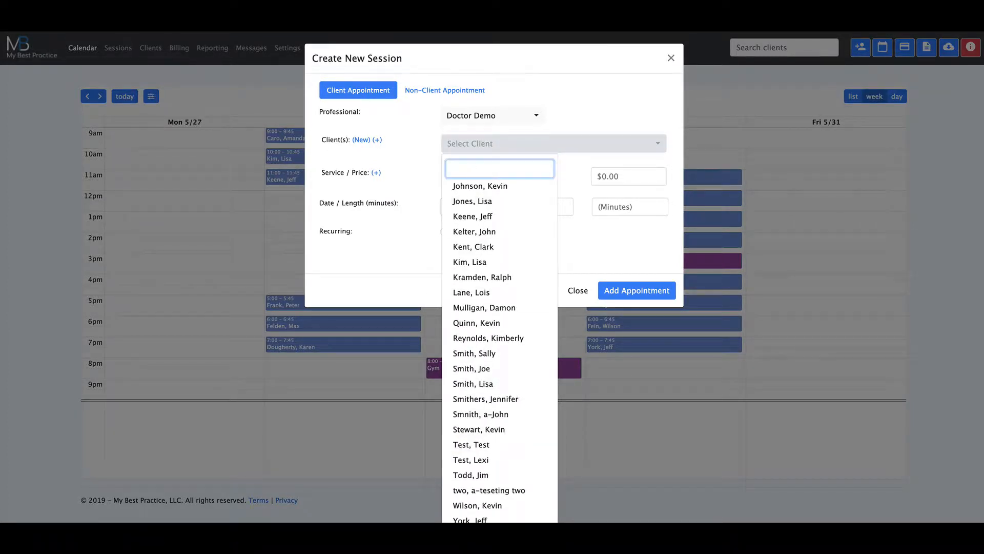
text(stew)
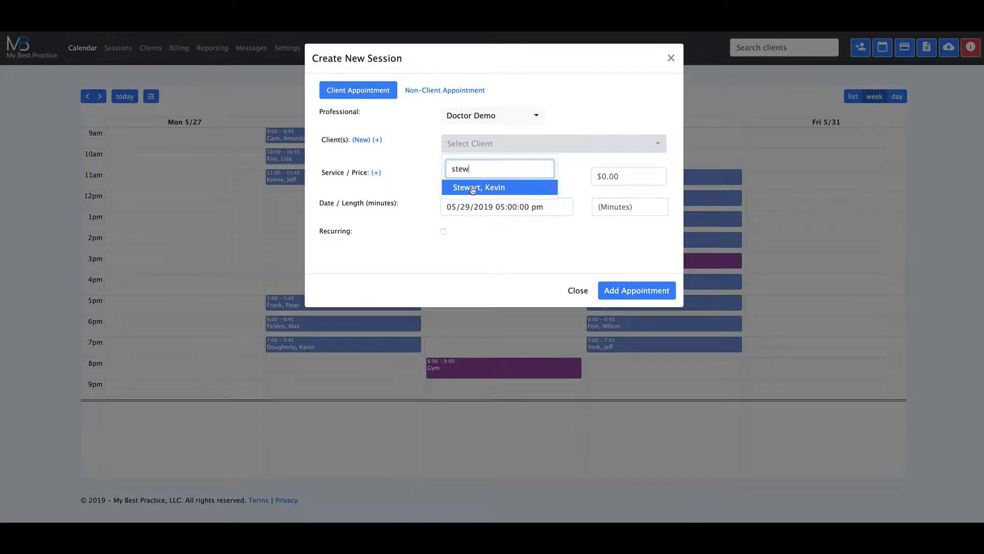
click(473, 189)
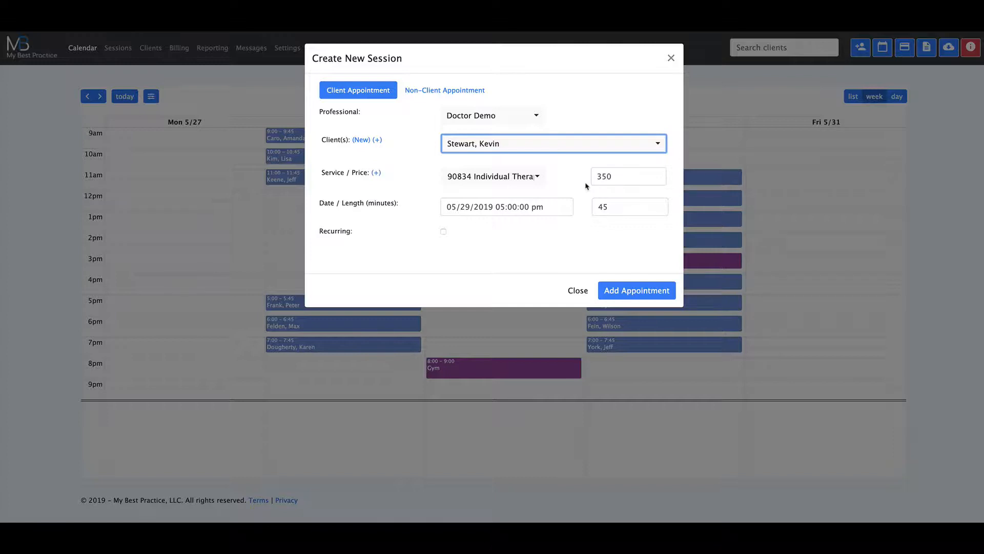
- Set the session price to 300 and add the appointment to the calendar
double_click(604, 177)
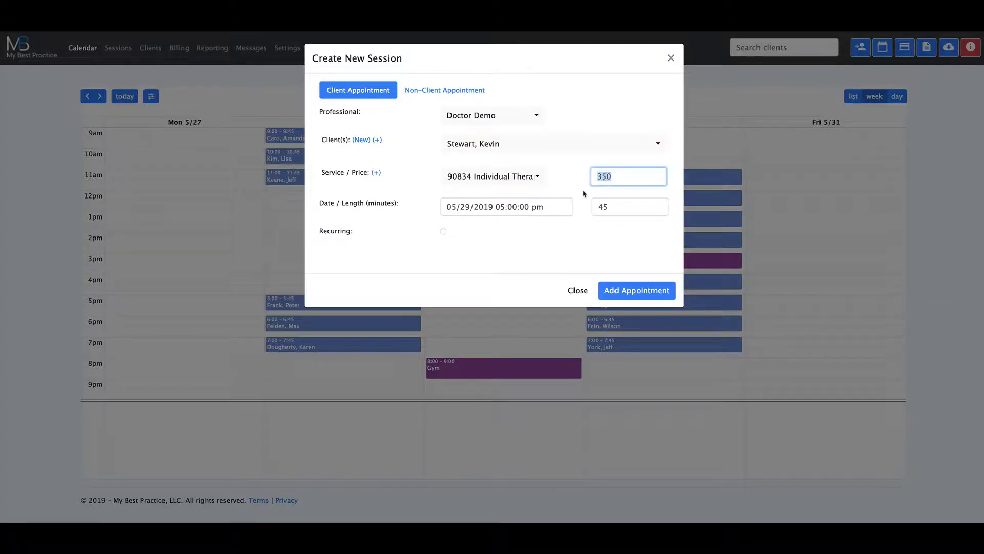
text(375)
double_click(608, 176)
text(300)
click(576, 173)
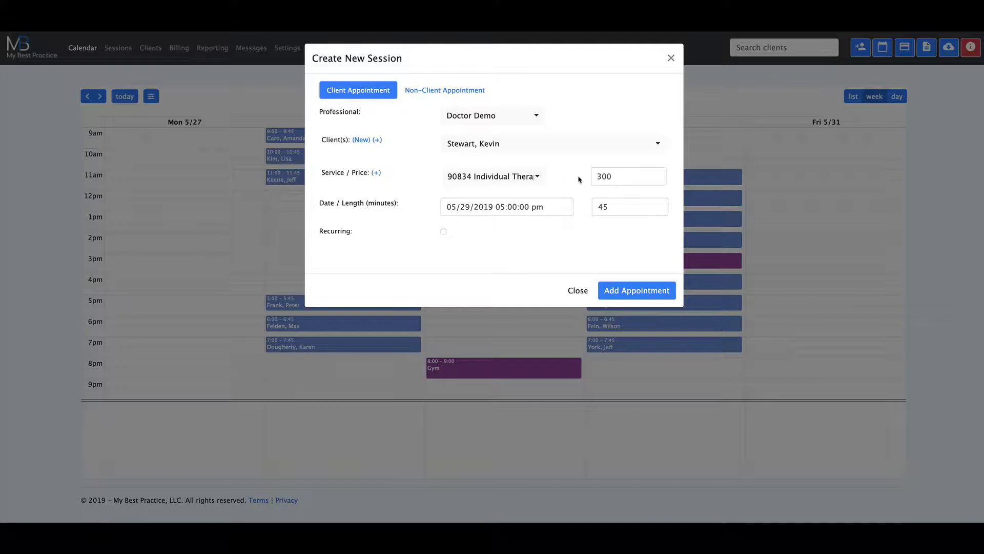
click(631, 290)
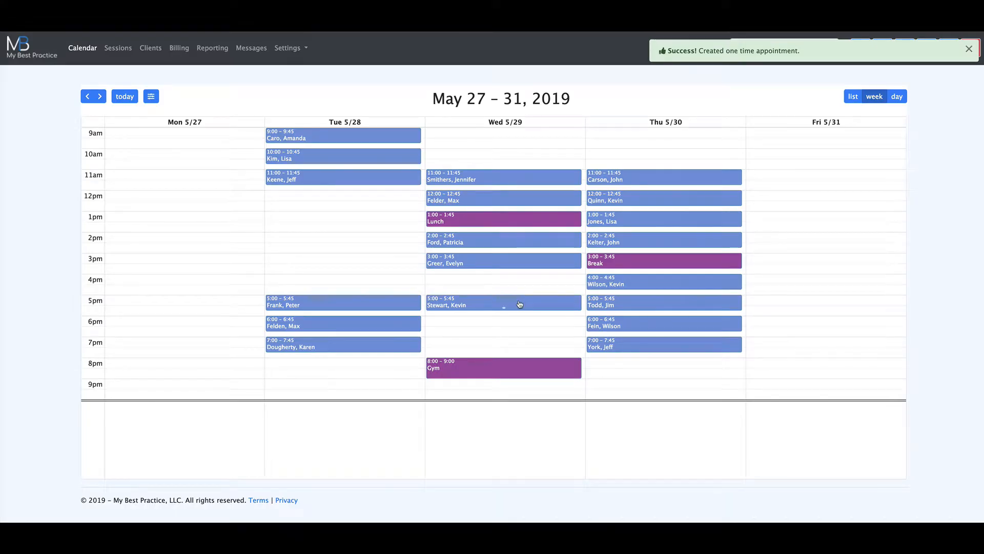
- Open the new Wednesday 5:00 pm appointment and create a session note for it
click(518, 303)
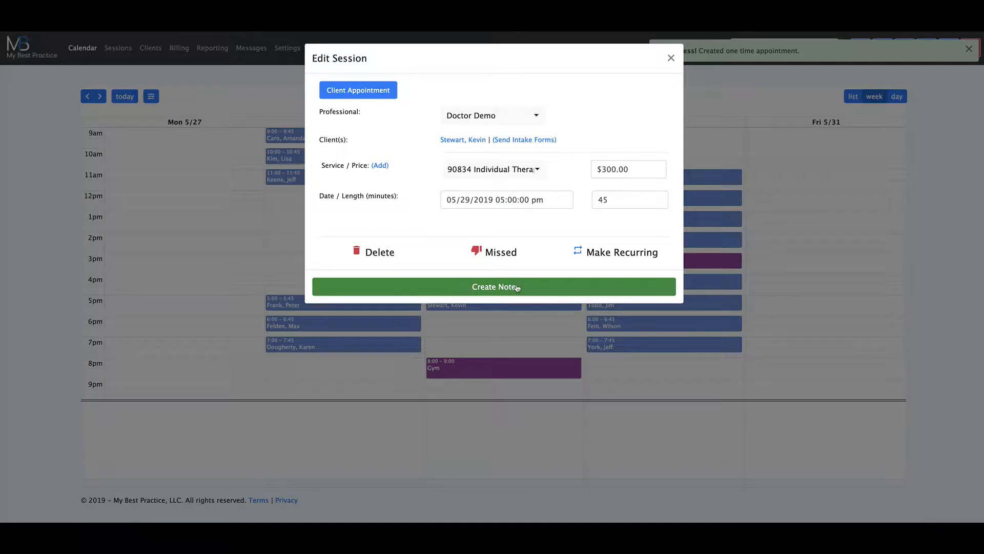
click(518, 288)
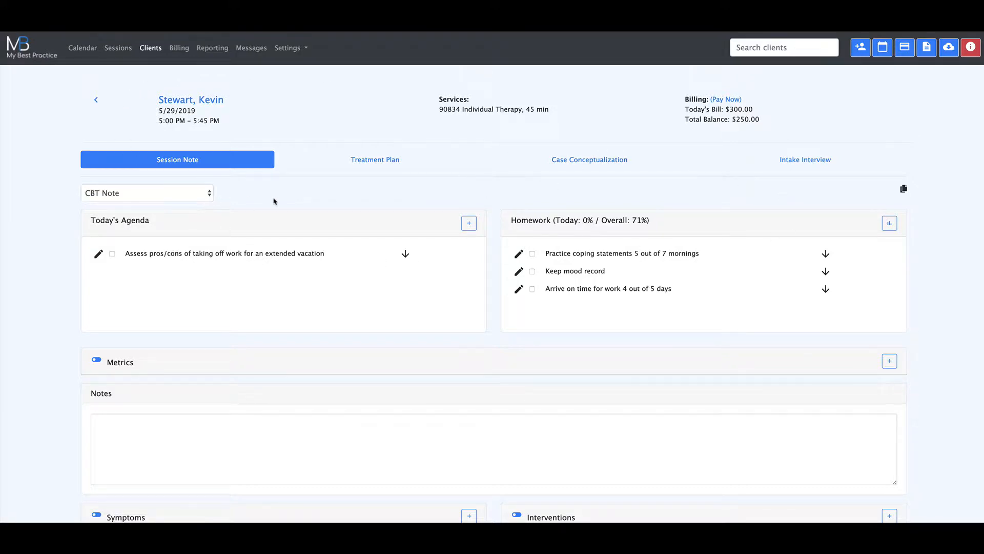
- Check which note types are available and look over the sections of the CBT session note
click(209, 194)
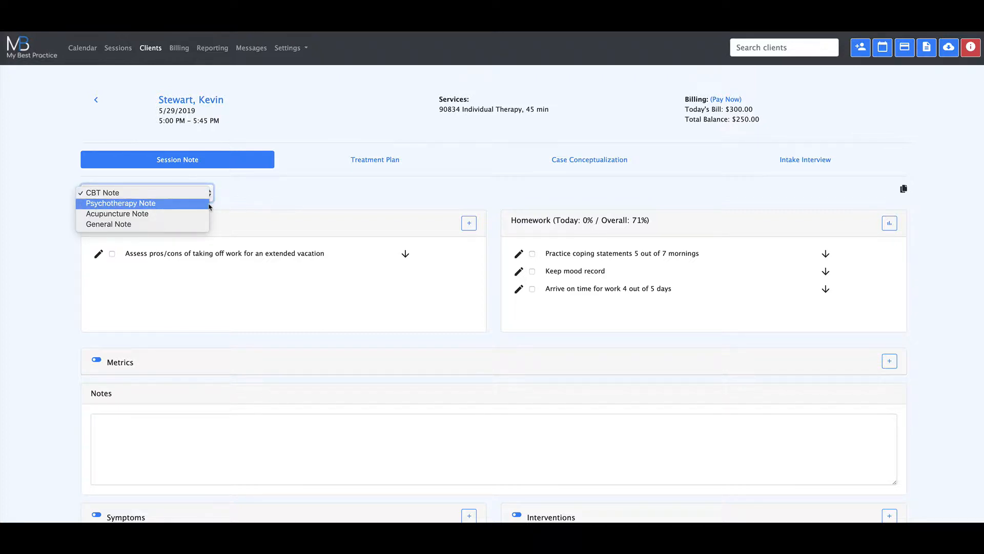
click(247, 194)
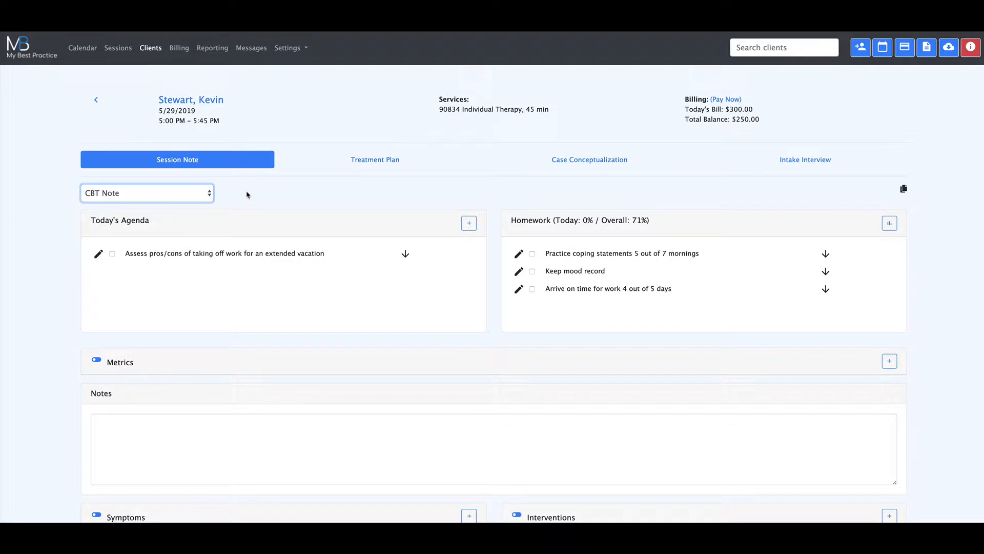
click(210, 195)
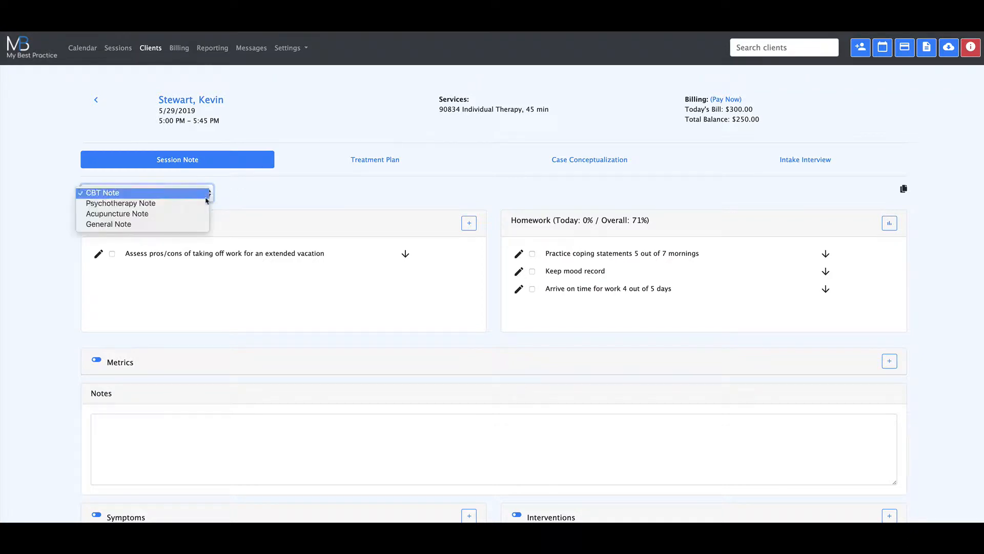
click(243, 202)
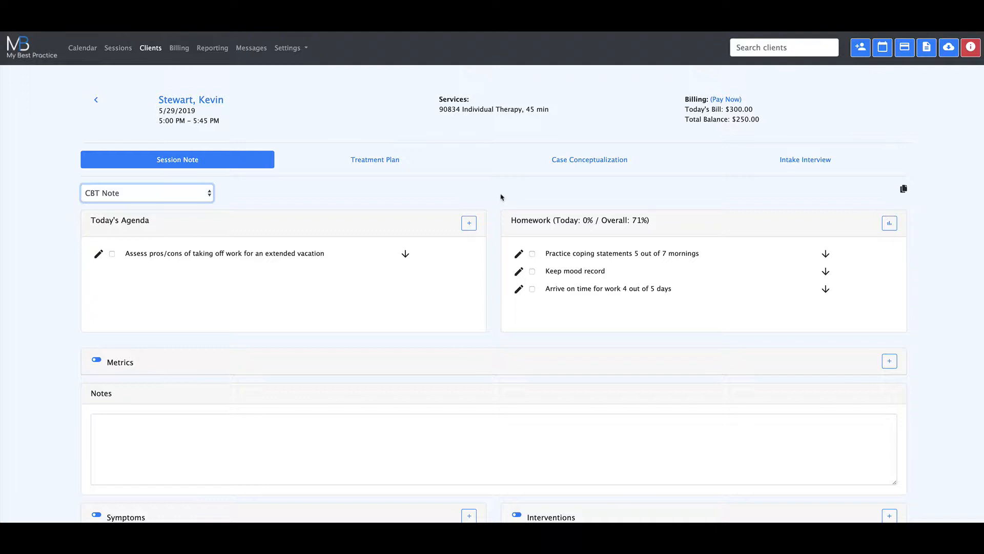
scroll(493, 198, down, 2)
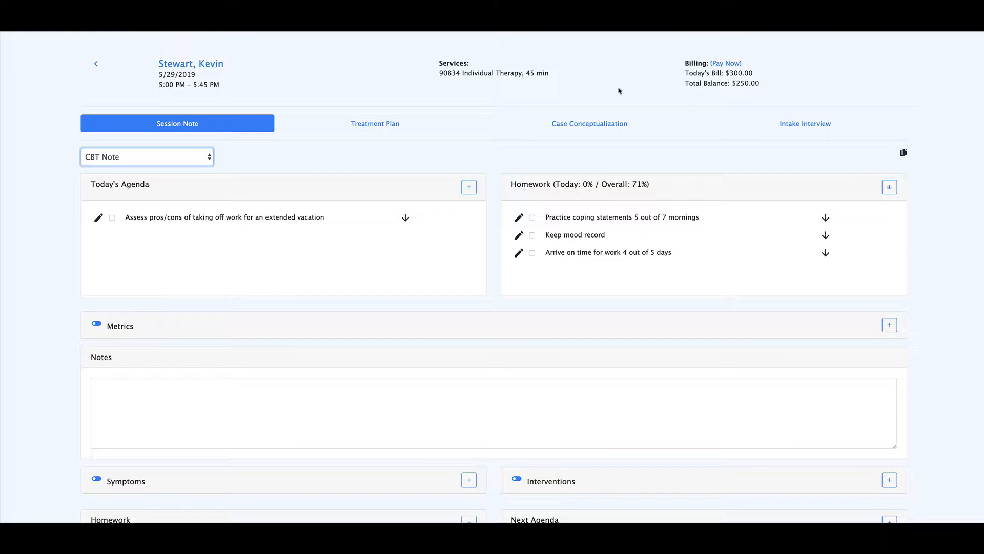
scroll(564, 94, up, 1)
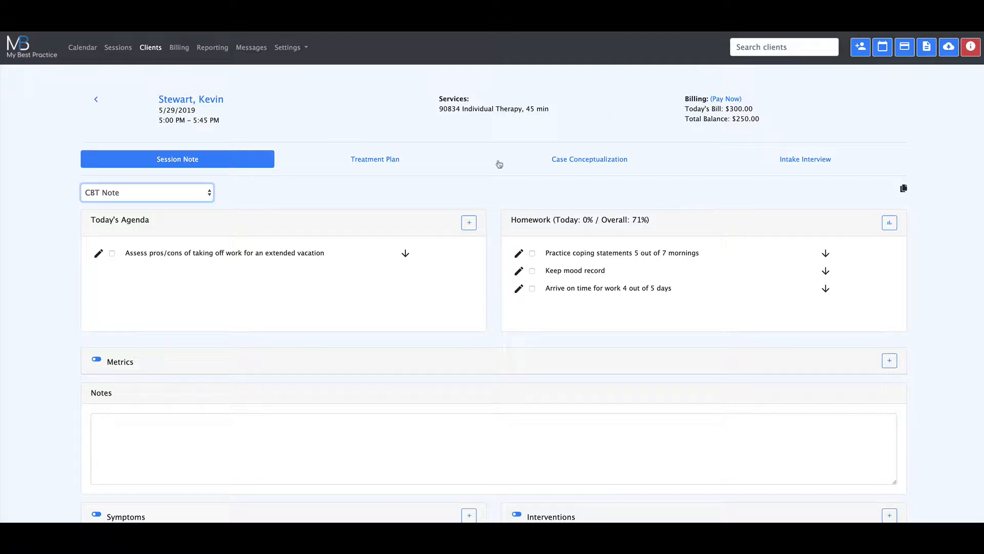
scroll(497, 172, down, 2)
scroll(560, 167, down, 1)
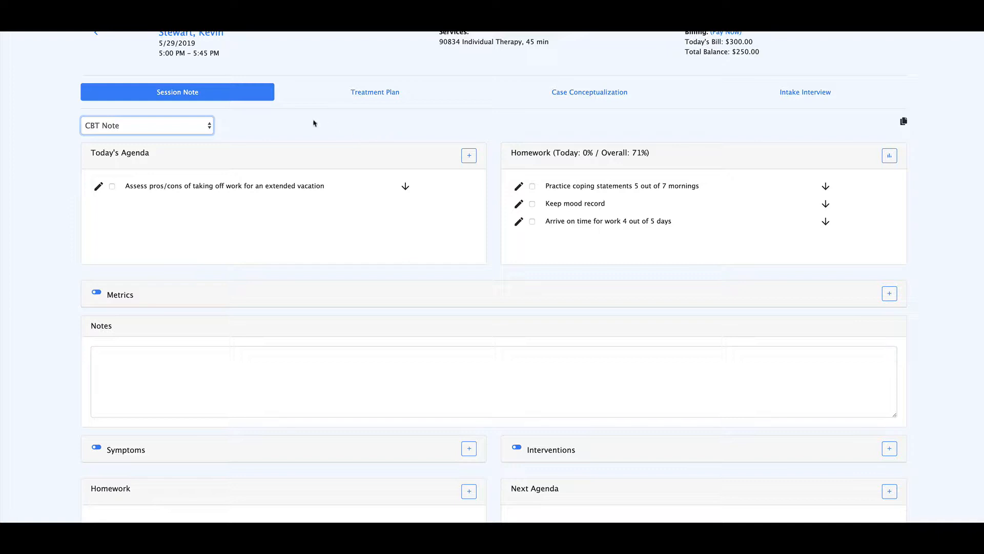
- View the client's treatment plan, reading through the diagnosis codes, background notes and treatment plan text
click(364, 97)
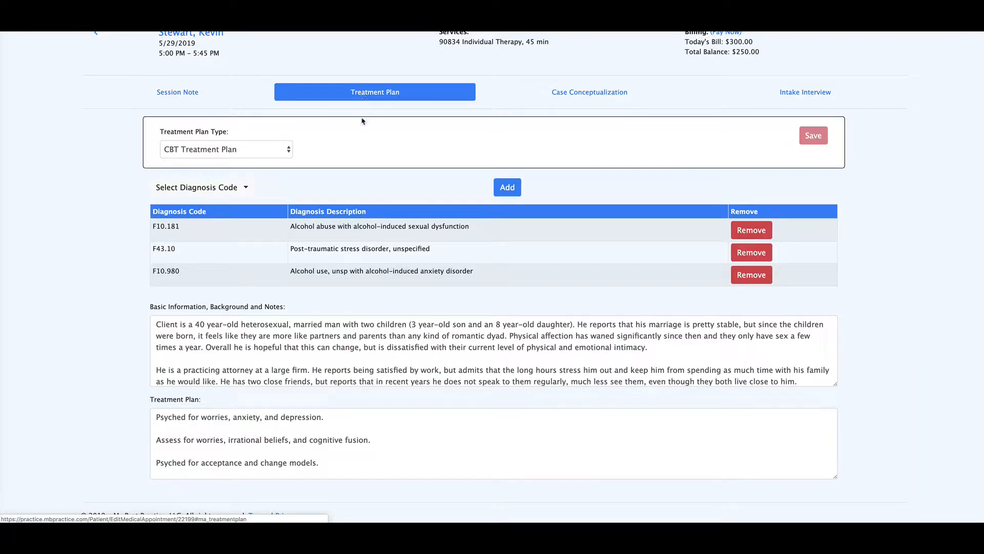
scroll(363, 155, down, 1)
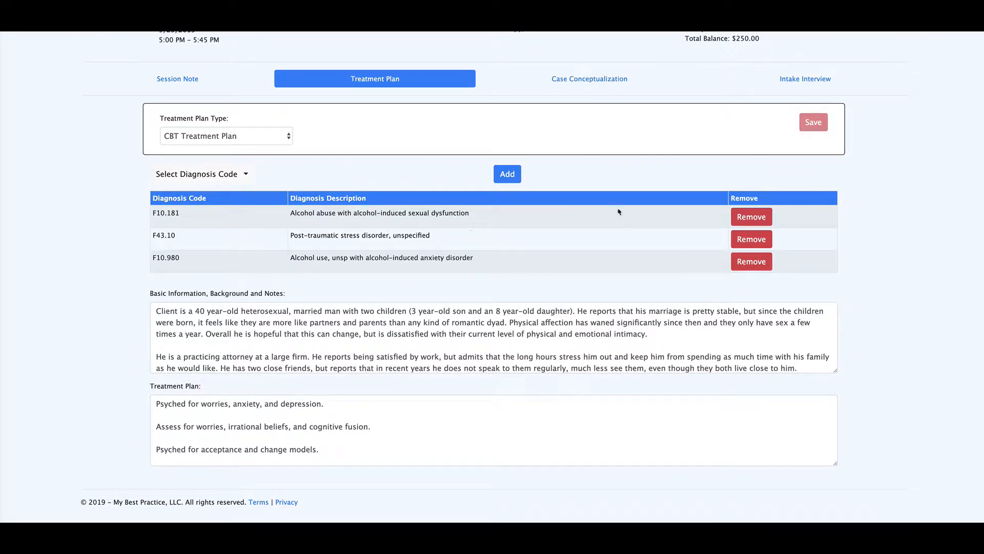
scroll(346, 341, down, 1)
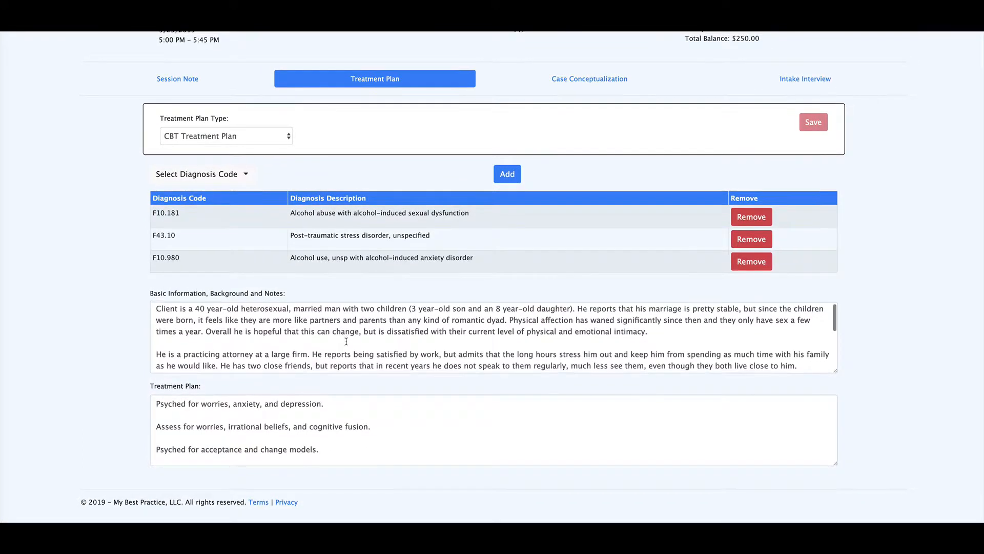
scroll(346, 341, down, 3)
scroll(380, 309, up, 2)
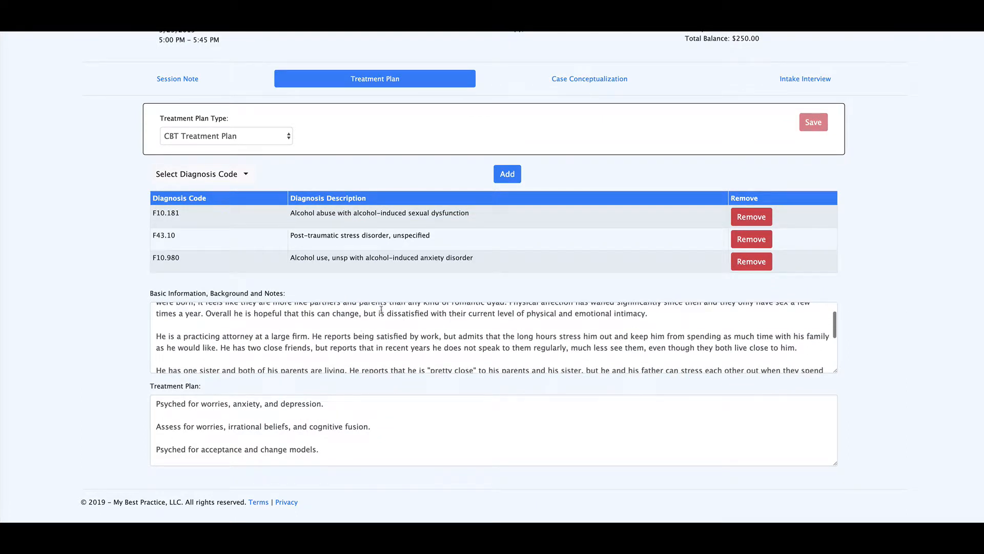
scroll(427, 421, down, 3)
scroll(427, 422, up, 2)
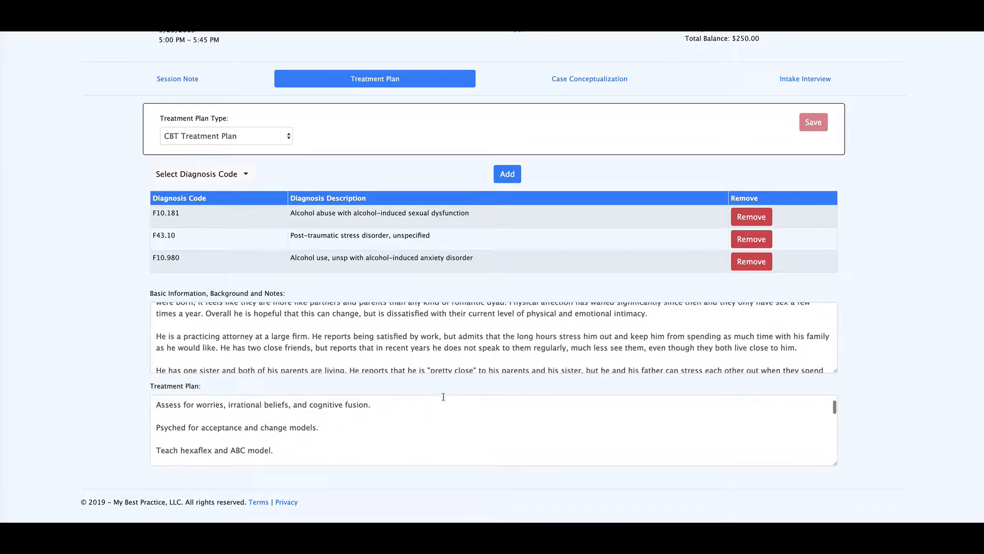
- Review the client's case conceptualization and check which case conceptualization types are available
click(580, 82)
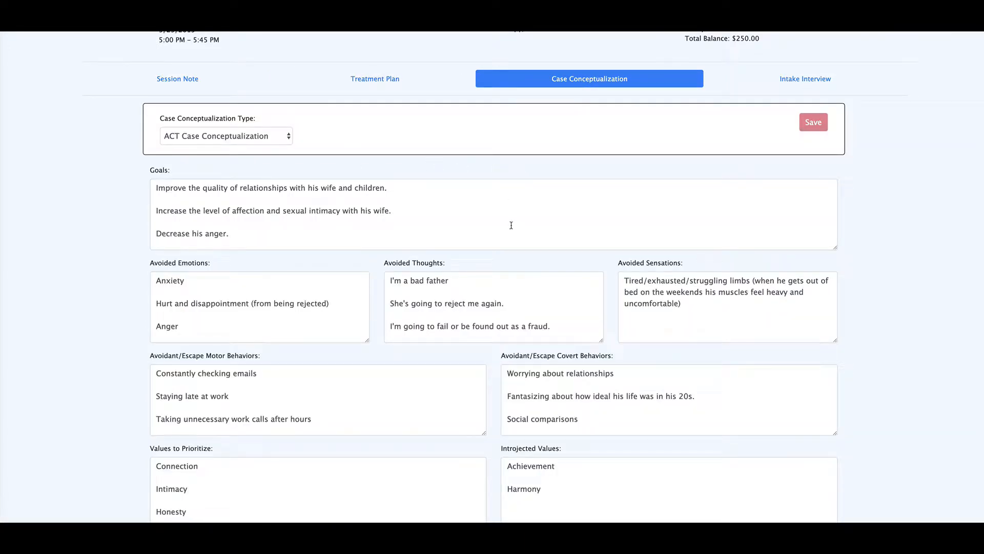
scroll(511, 225, down, 2)
scroll(122, 247, down, 3)
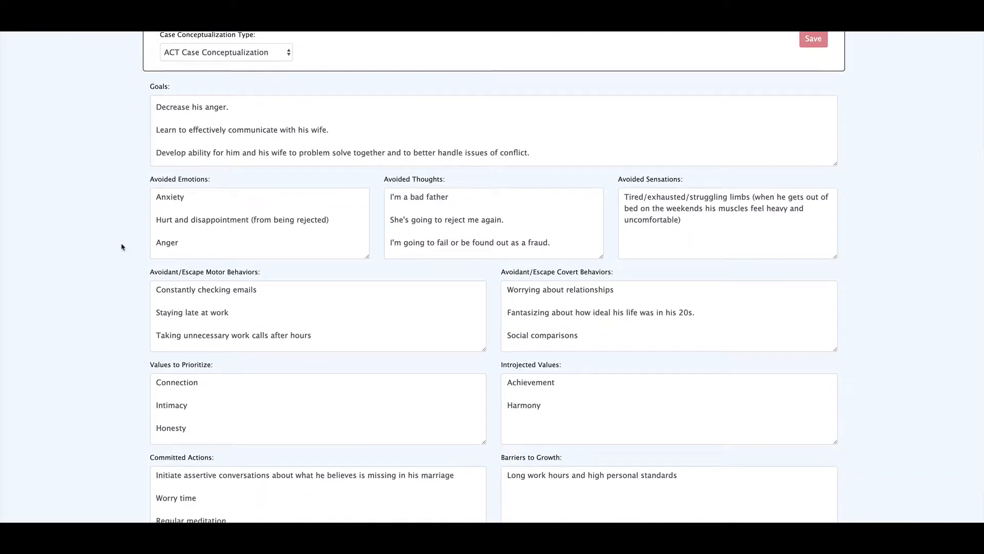
scroll(122, 247, up, 3)
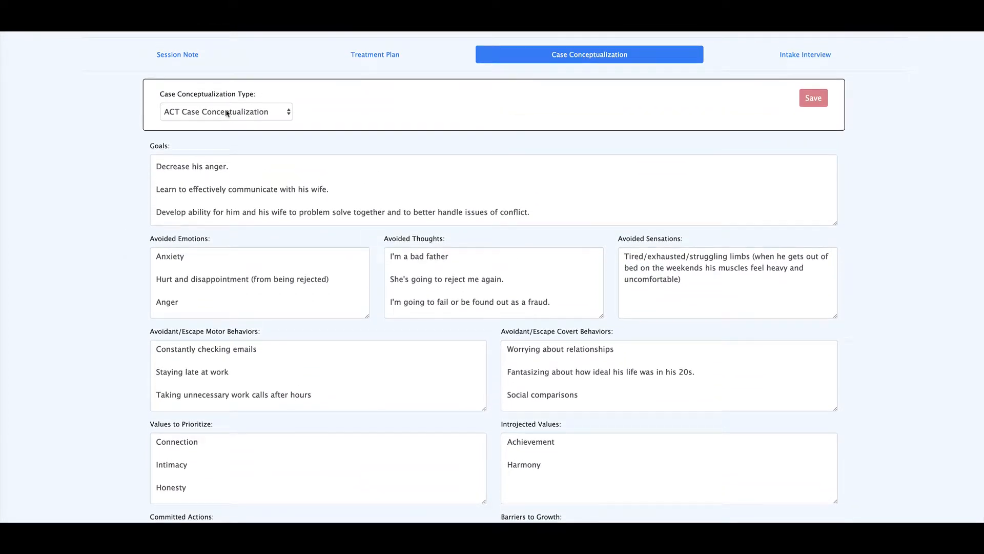
click(231, 112)
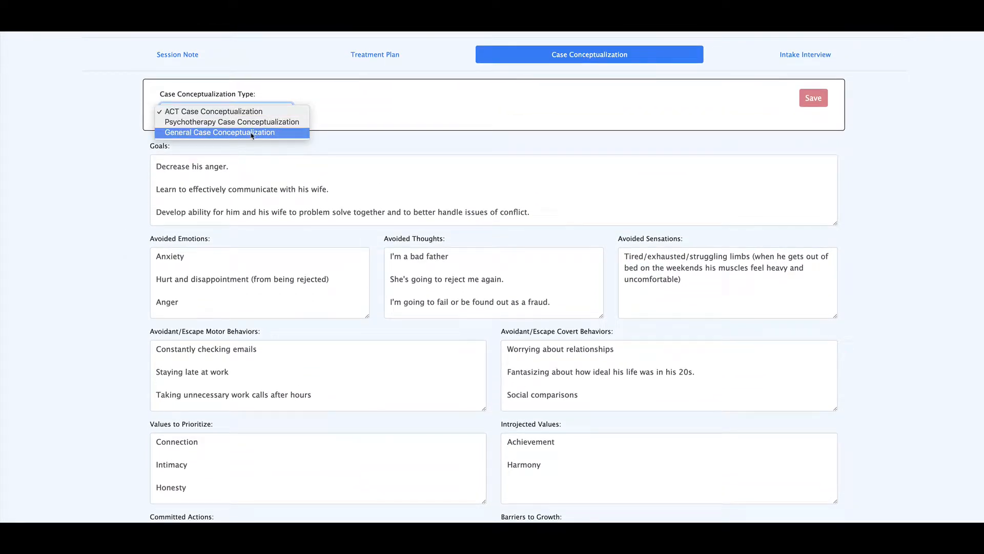
click(115, 117)
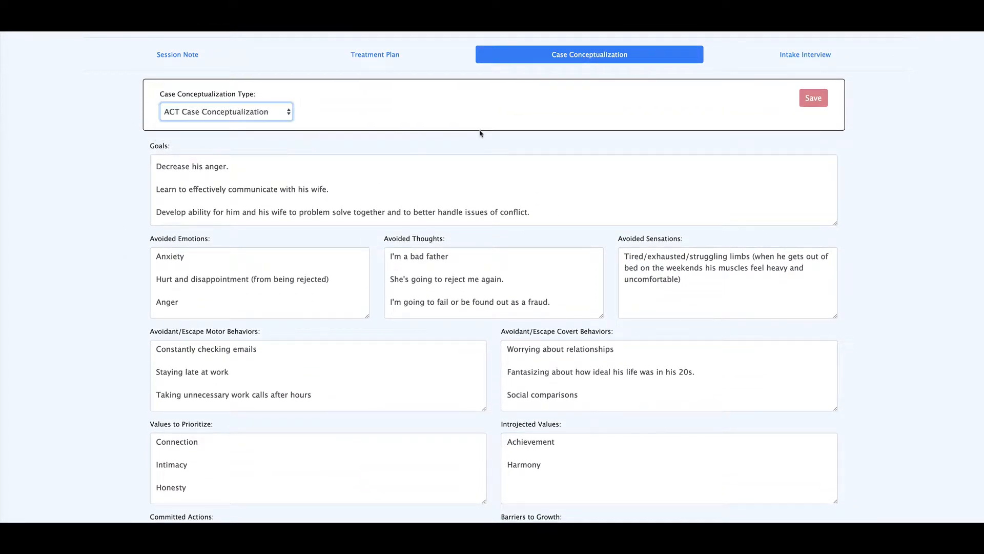
- View the client's intake interview and read through the interview text
scroll(490, 133, up, 1)
click(816, 106)
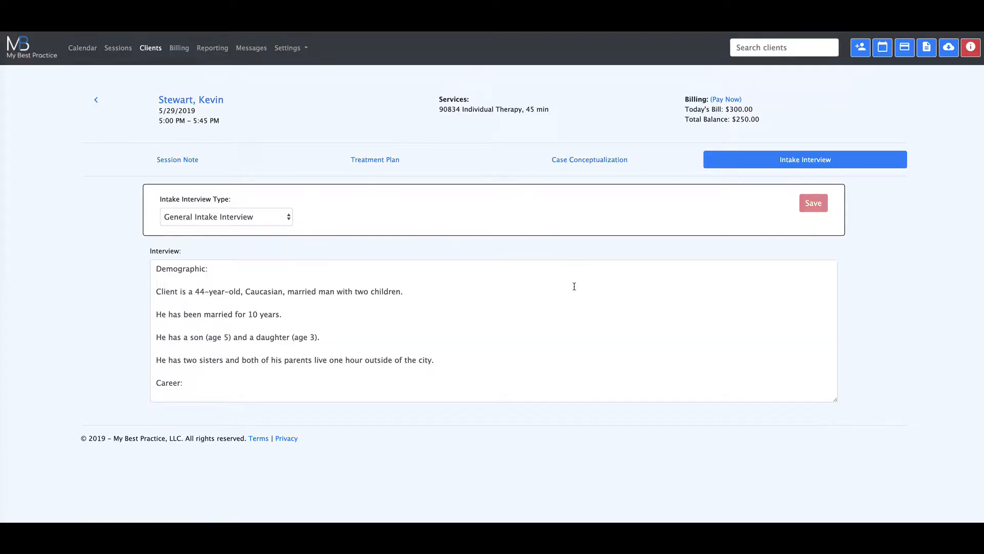
scroll(574, 286, down, 4)
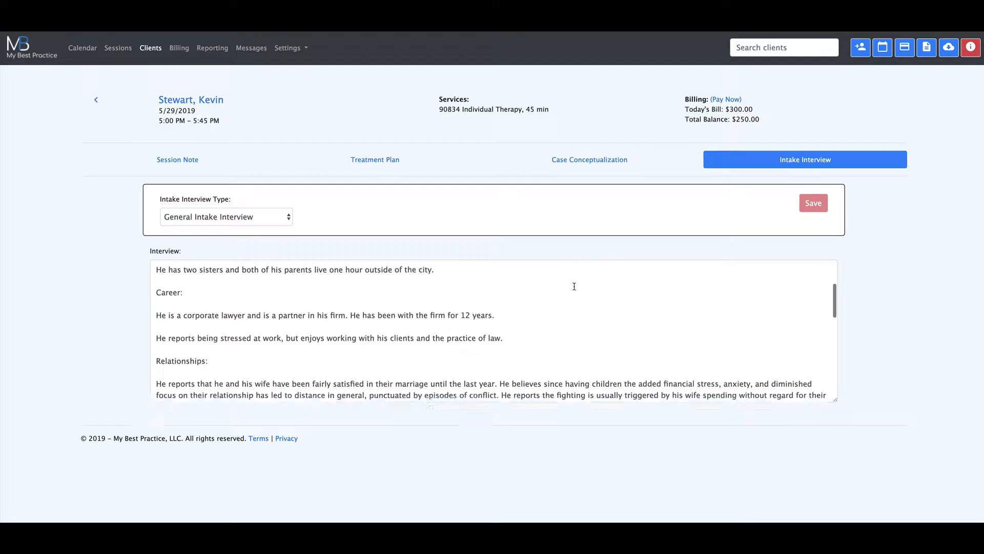
scroll(574, 286, down, 2)
scroll(574, 286, up, 6)
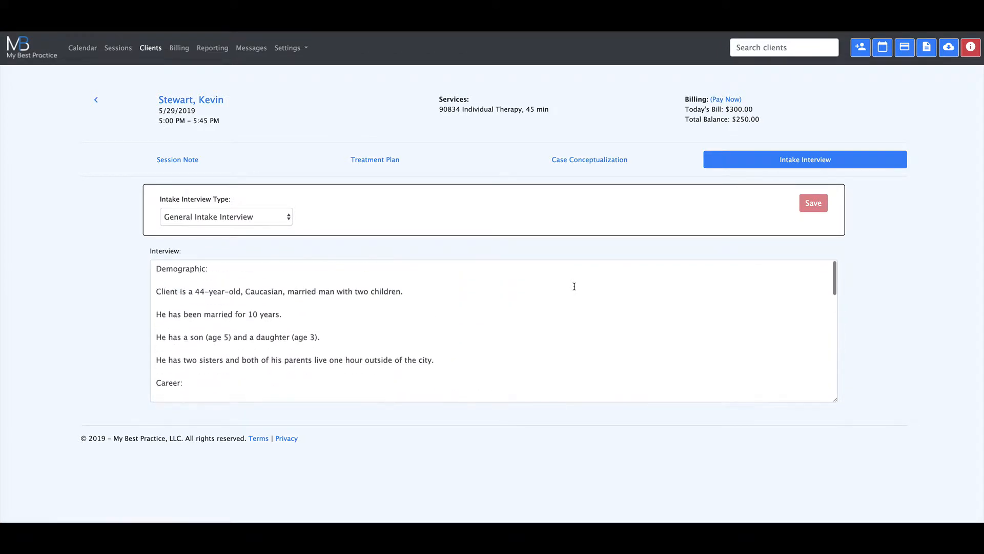
- Return to the session note and look over its agenda, homework, metrics, notes, symptoms and interventions sections
click(200, 159)
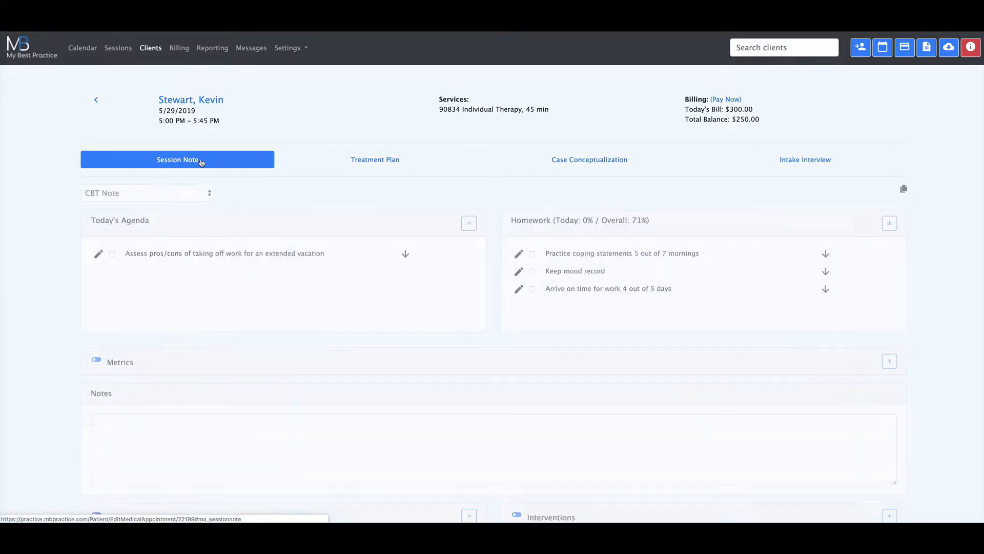
scroll(504, 267, down, 3)
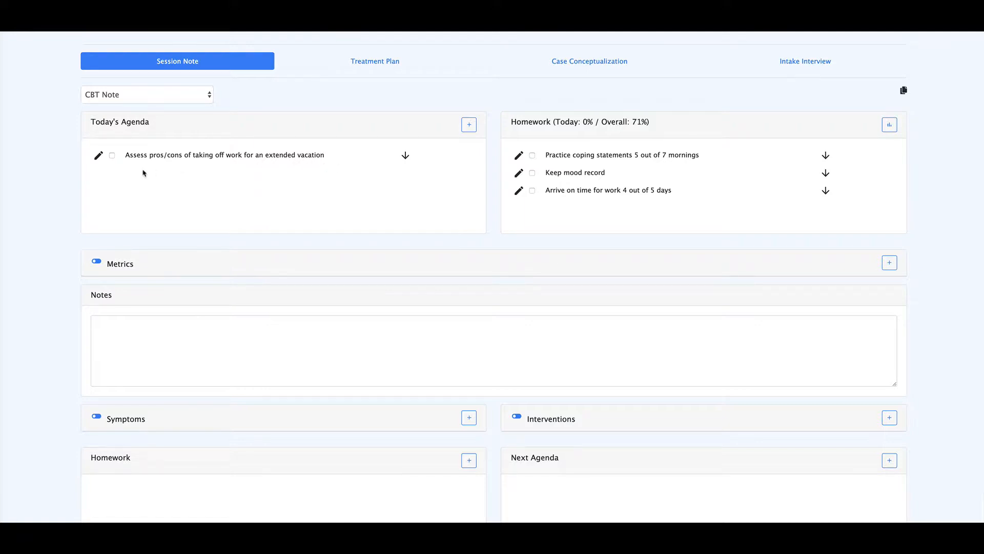
scroll(217, 189, up, 1)
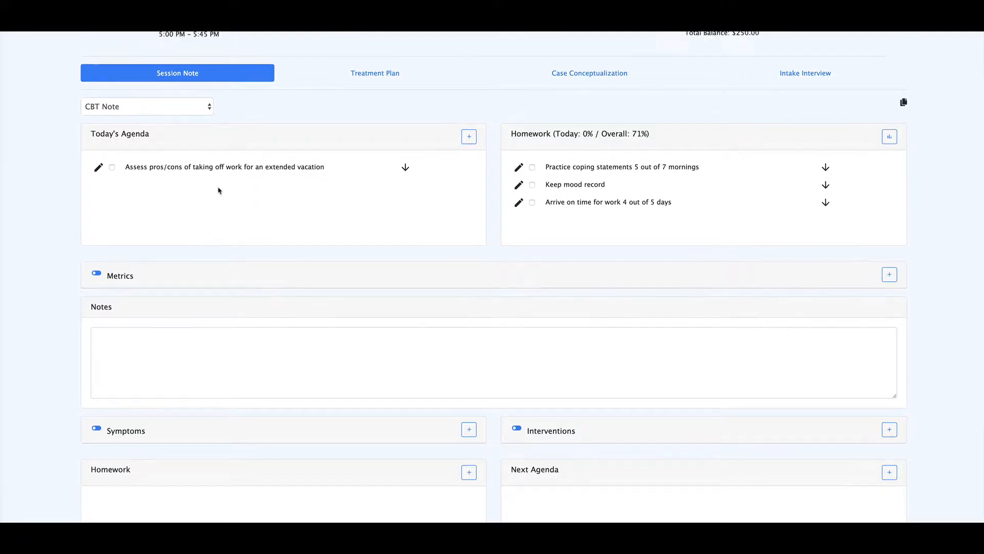
scroll(220, 191, down, 5)
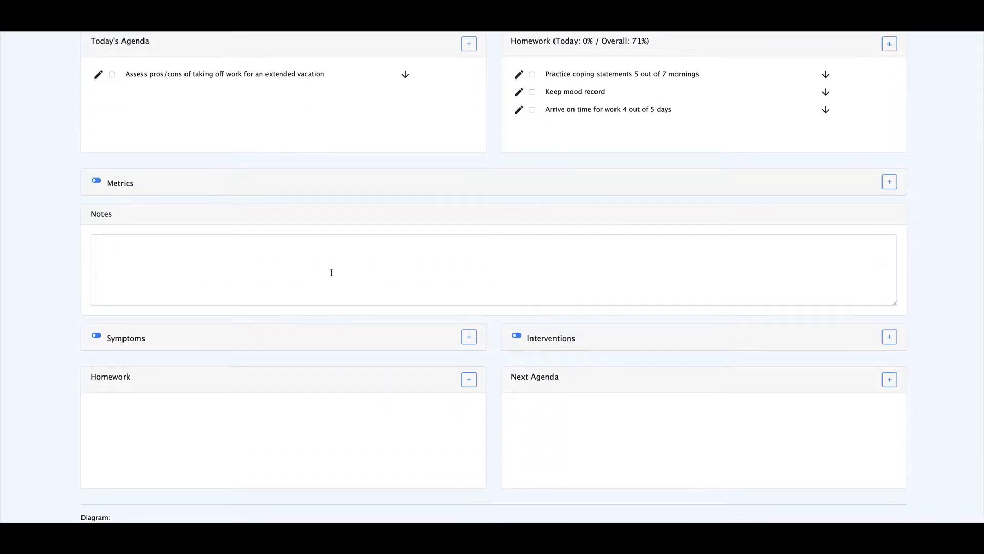
- Mark the agenda item about taking off work for an extended vacation as completed, and clear the mark again
scroll(576, 385, up, 5)
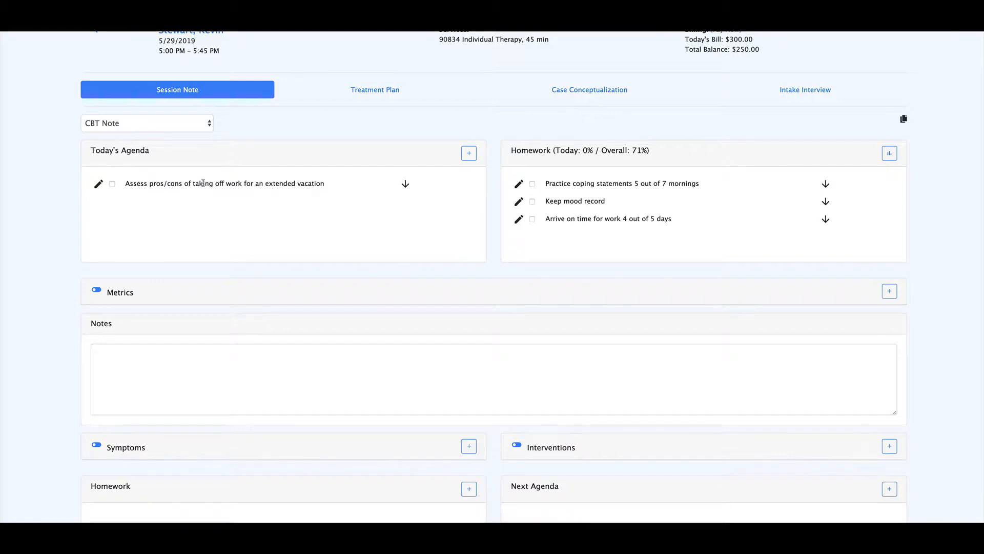
click(112, 184)
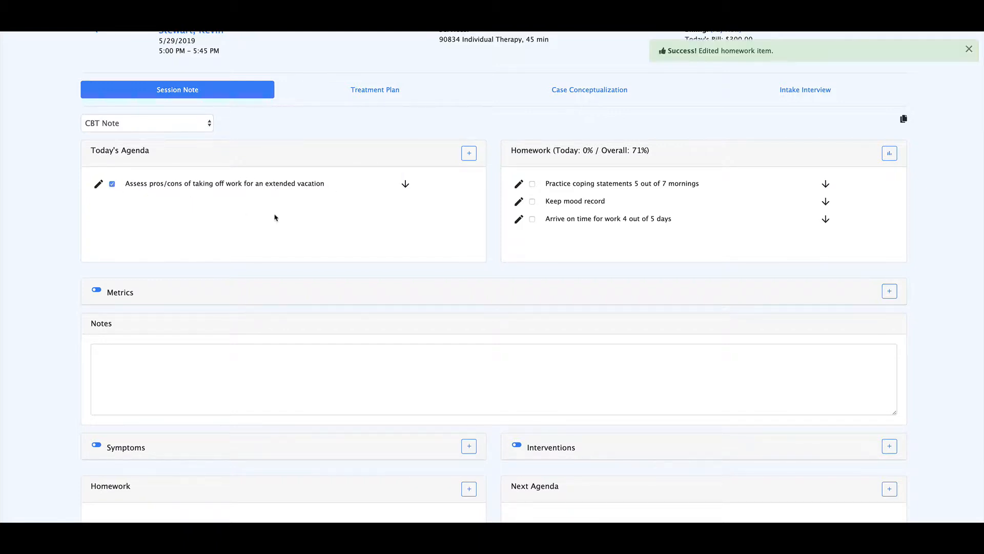
click(112, 184)
- Carry today's agenda item "Assess pros/cons of taking off work for an extended vacation" over to the next agenda
scroll(271, 202, down, 1)
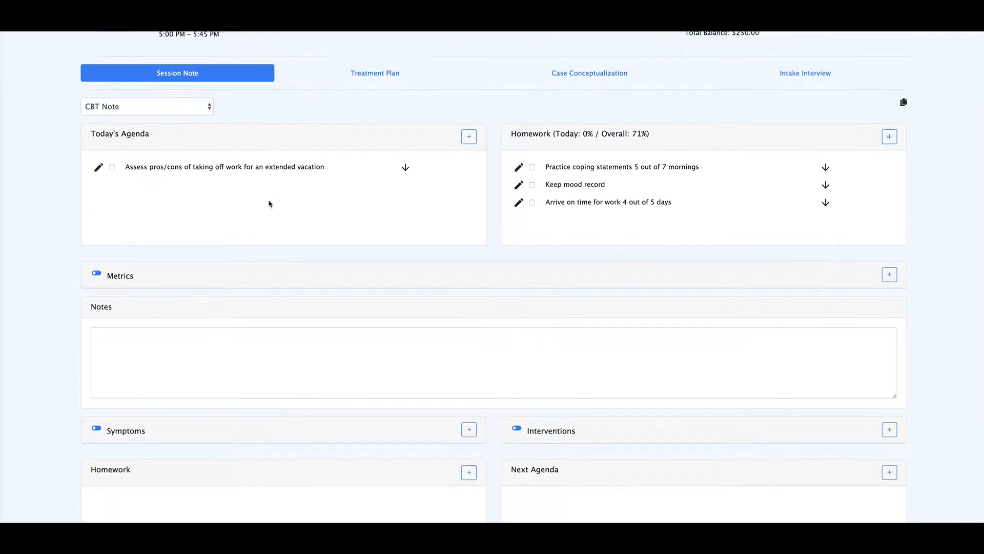
click(405, 163)
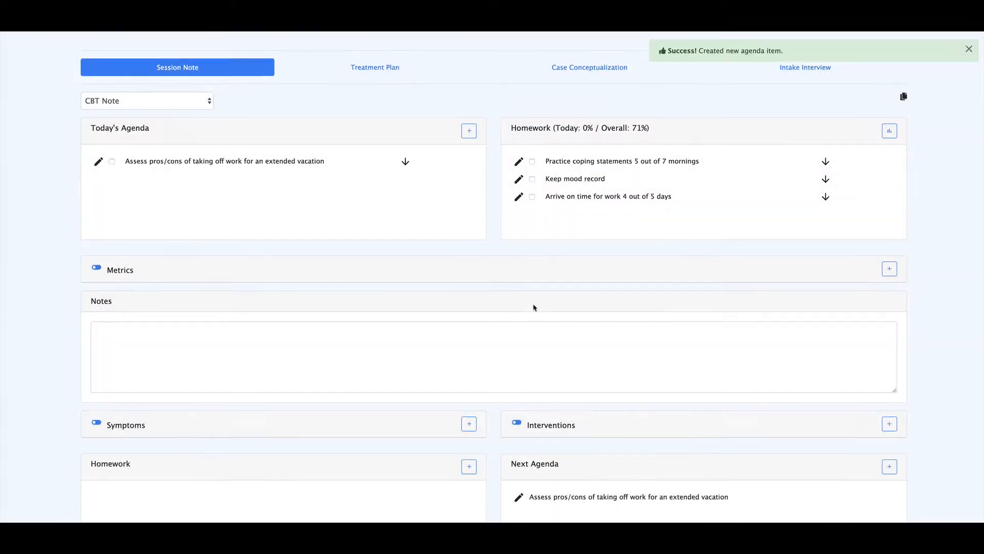
scroll(534, 307, down, 3)
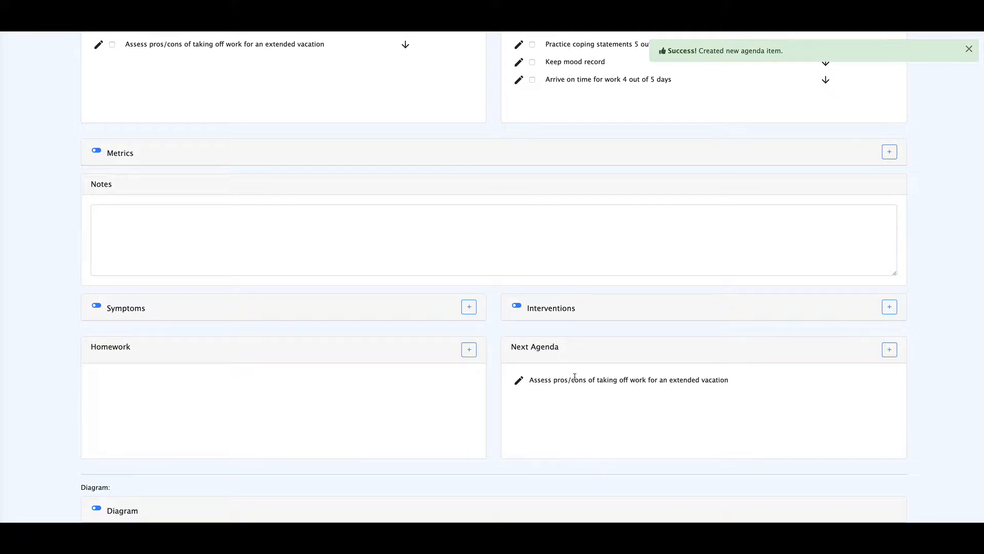
scroll(575, 377, up, 3)
scroll(562, 430, down, 2)
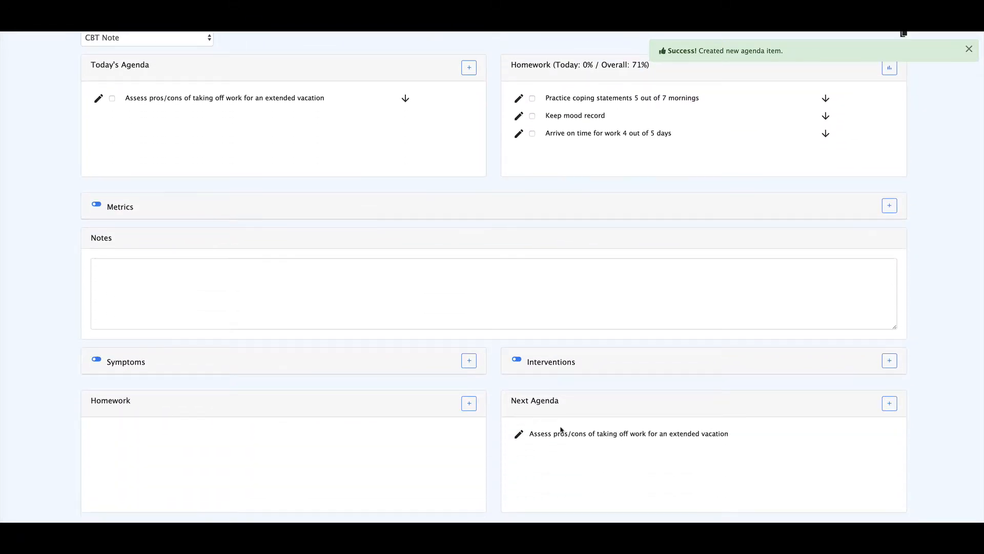
scroll(566, 426, up, 2)
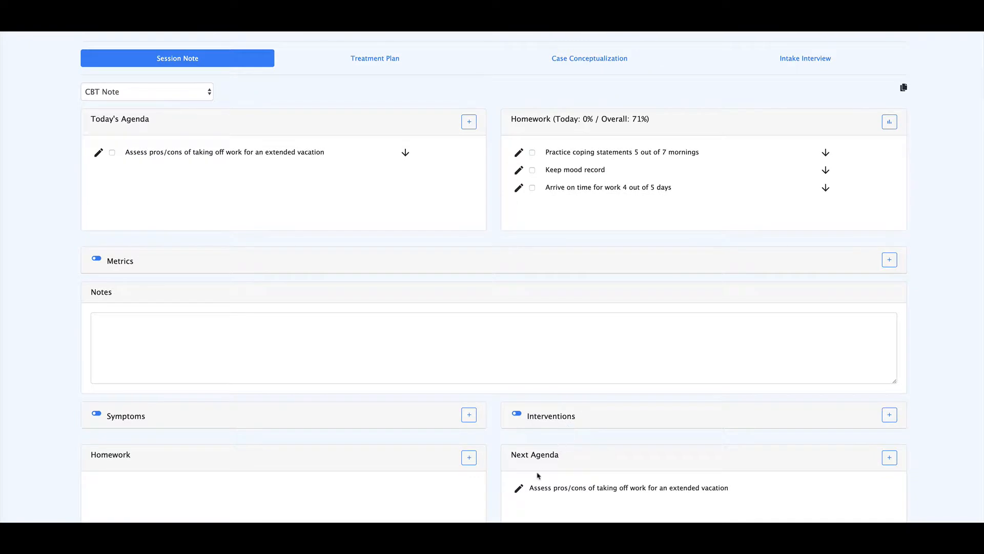
- Delete the "Assess pros/cons of taking off work for an extended vacation" item from the next agenda
click(520, 487)
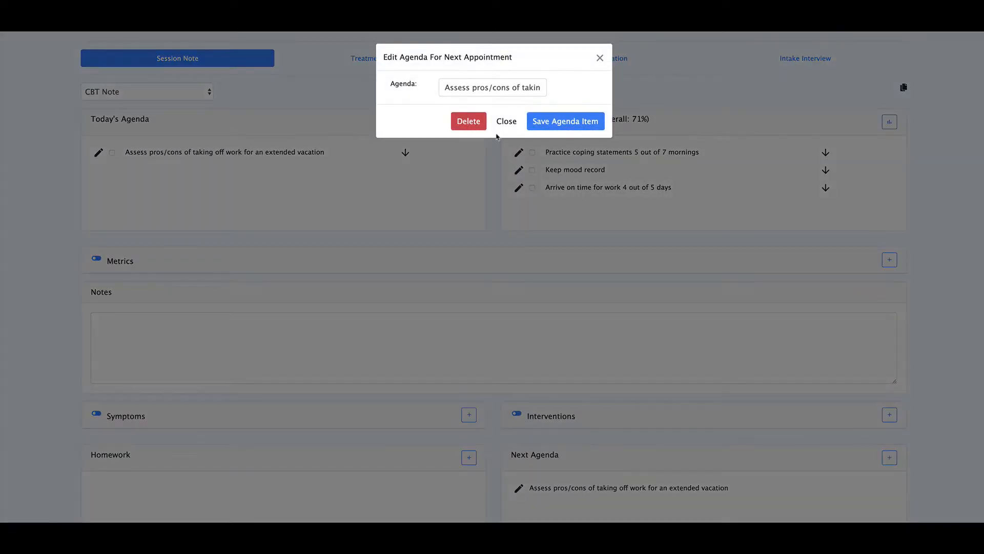
click(468, 121)
scroll(276, 187, up, 1)
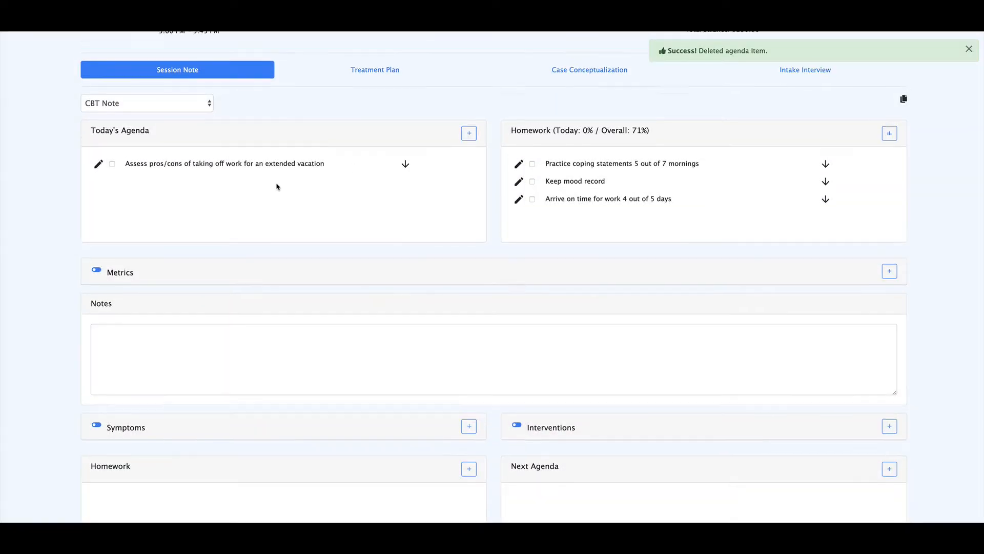
- Mark "Assess pros/cons of taking off work for an extended vacation" as completed in today's agenda
scroll(278, 187, up, 1)
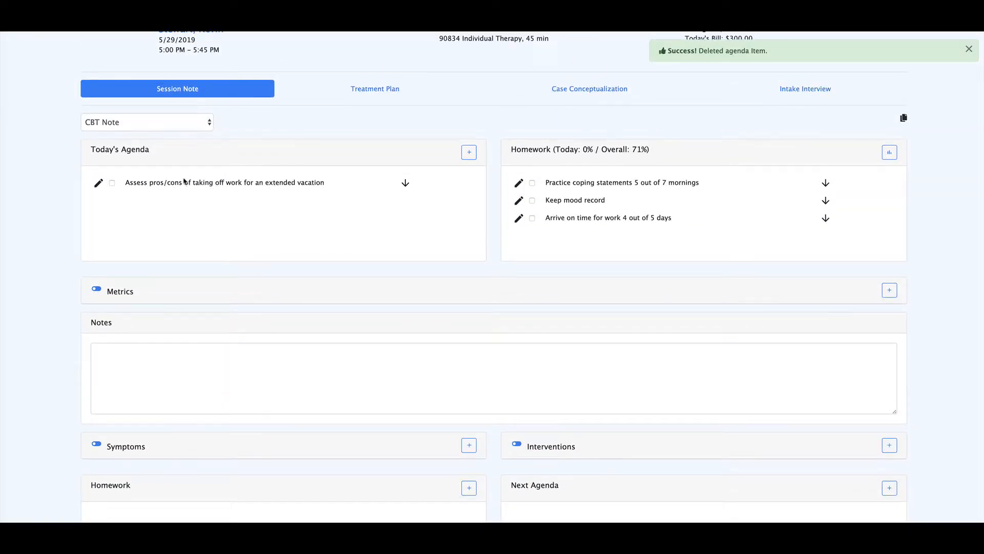
click(112, 183)
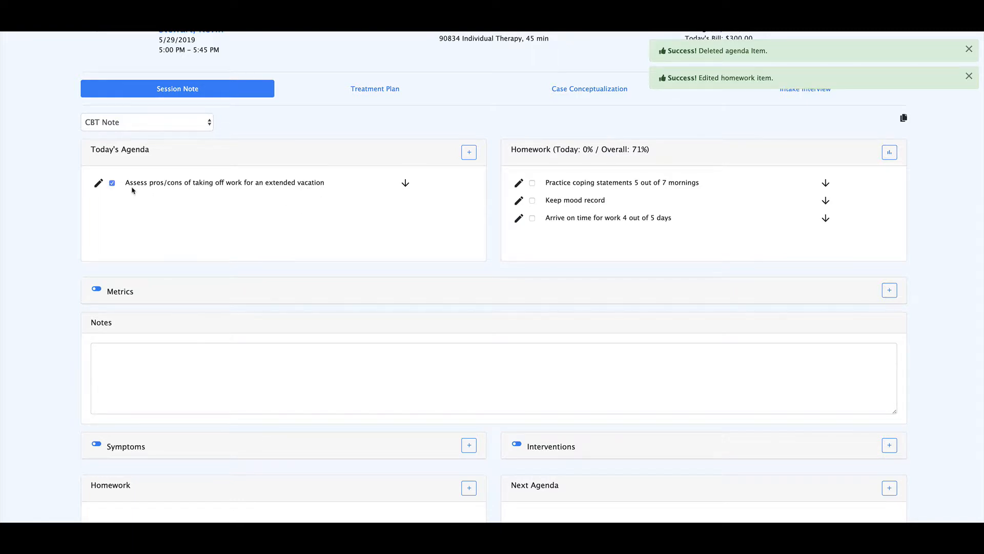
scroll(288, 205, up, 1)
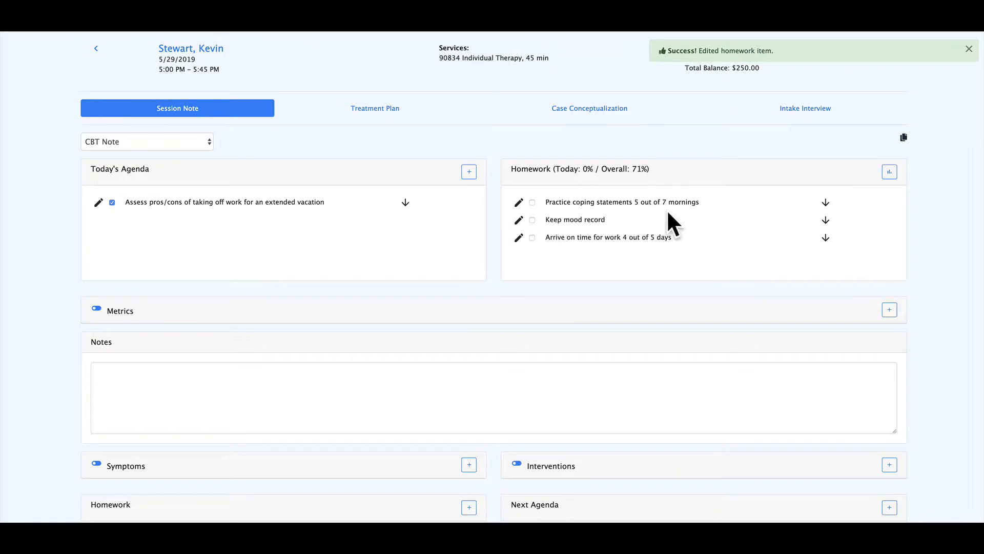
- Mark the homework "Practice coping statements 5 out of 7 mornings" as completed and view the homework completion history
scroll(592, 218, up, 1)
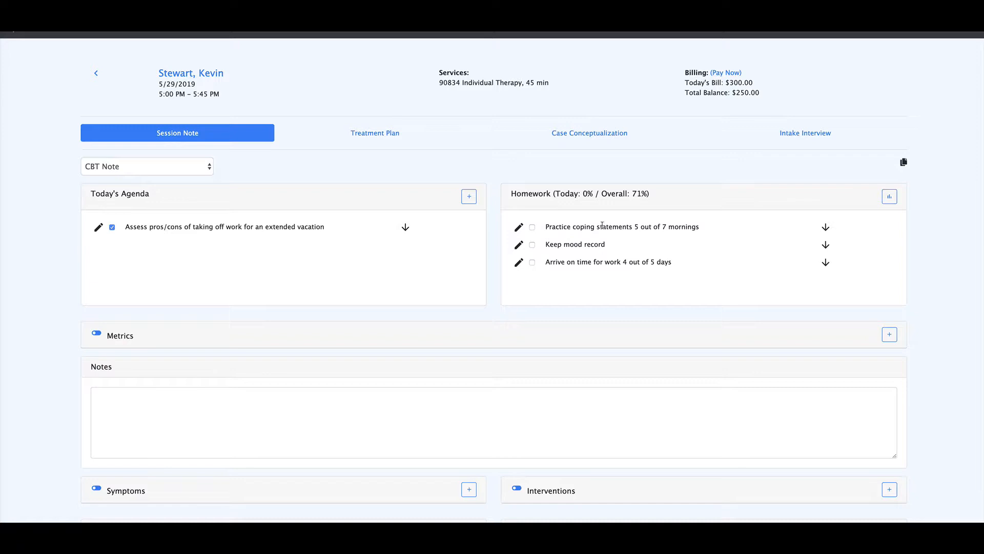
click(533, 228)
click(887, 200)
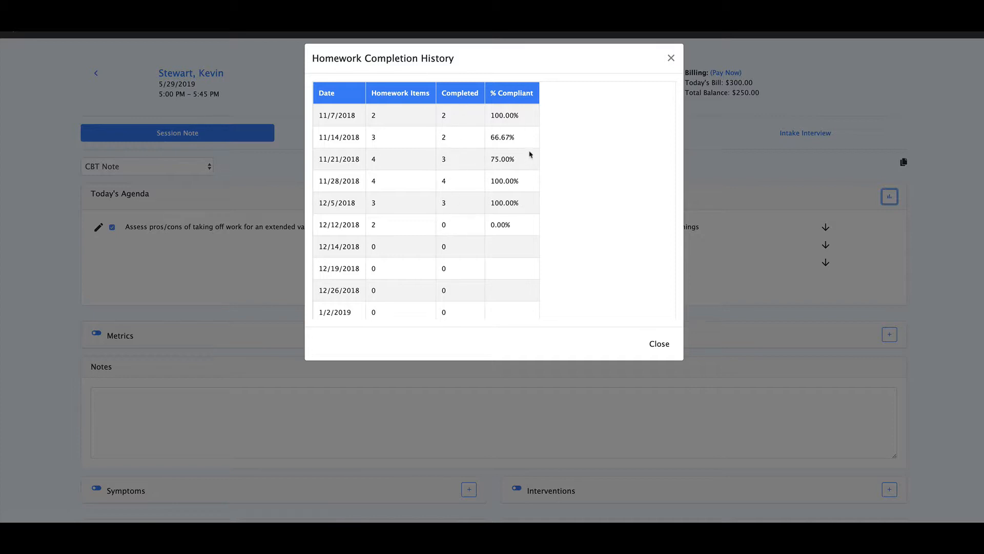
click(671, 59)
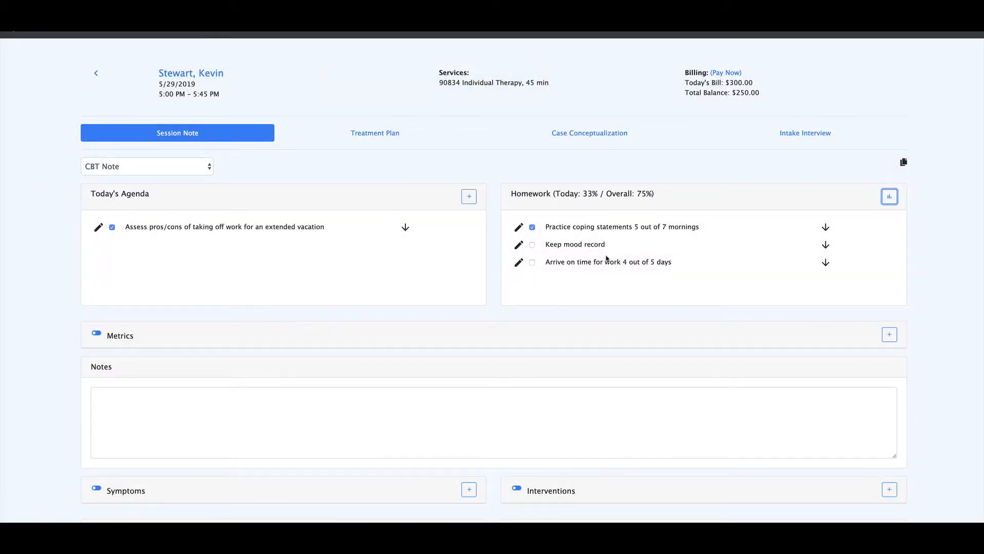
- Mark the homework items "Keep mood record" and "Arrive on time for work 4 out of 5 days" as completed
scroll(610, 260, down, 1)
click(533, 207)
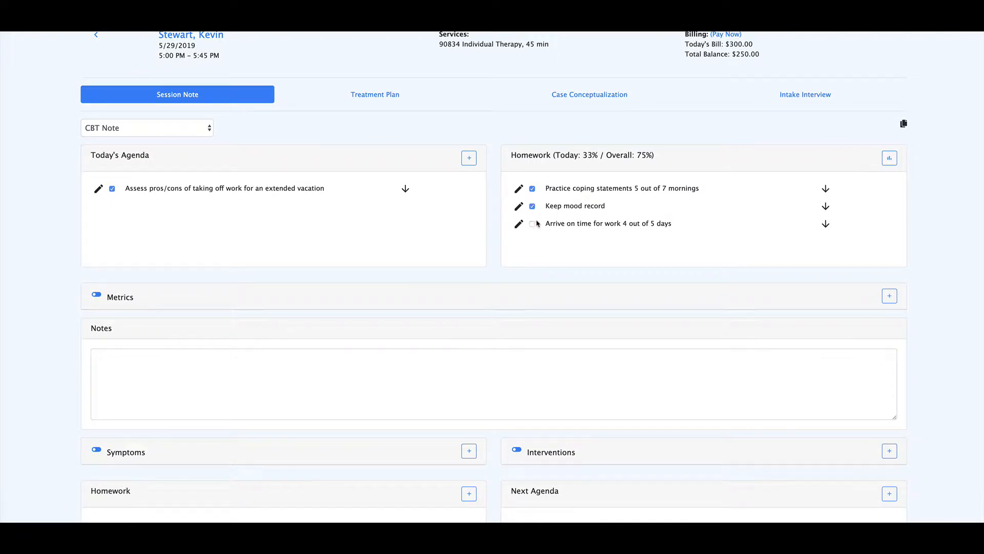
click(533, 224)
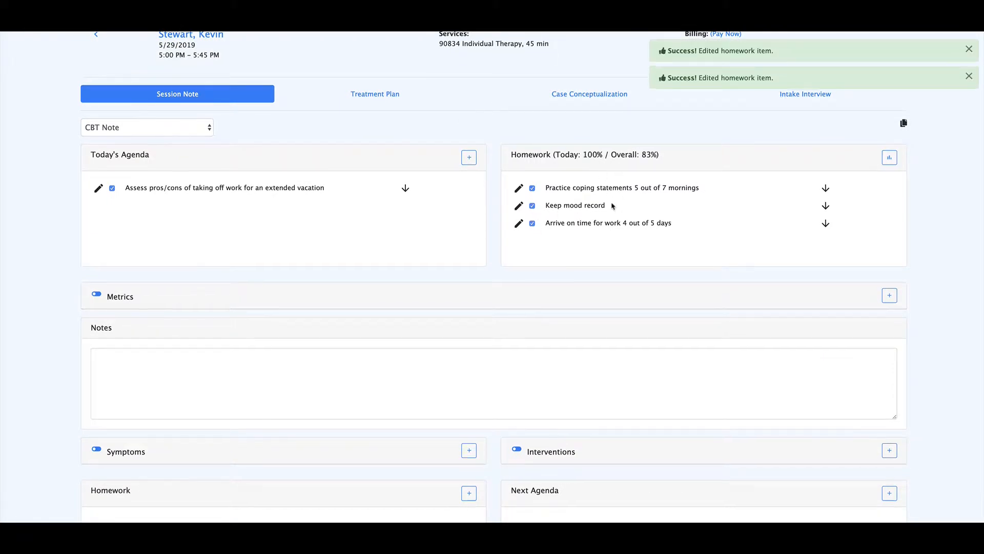
- Enter "Reviewed mood record." in the session's notes and save the changes
scroll(614, 206, down, 1)
scroll(588, 191, down, 1)
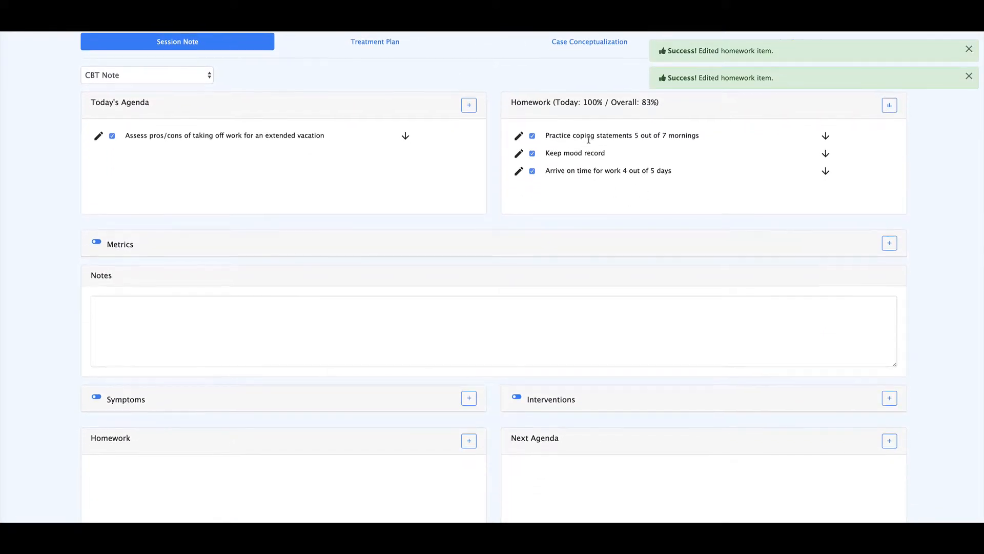
scroll(483, 164, down, 1)
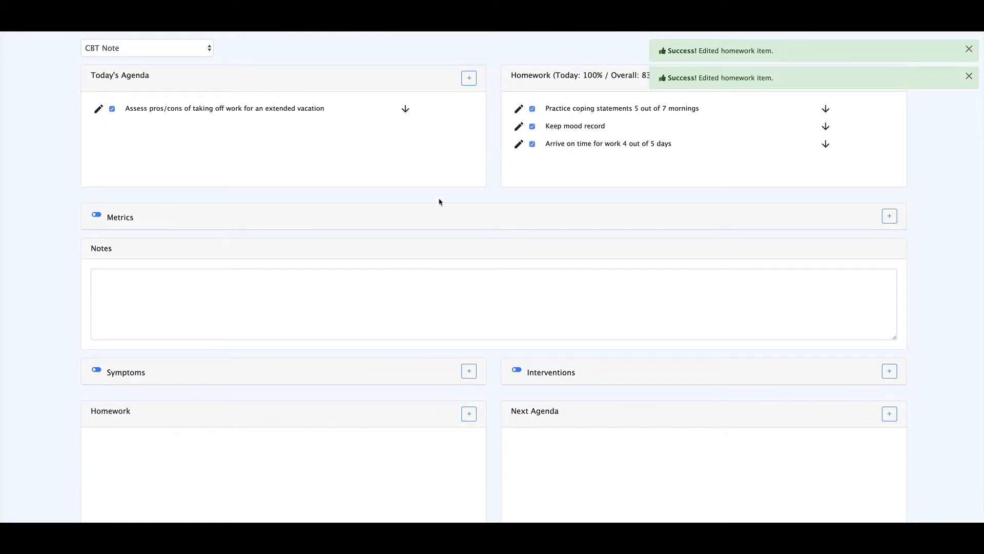
scroll(456, 266, down, 1)
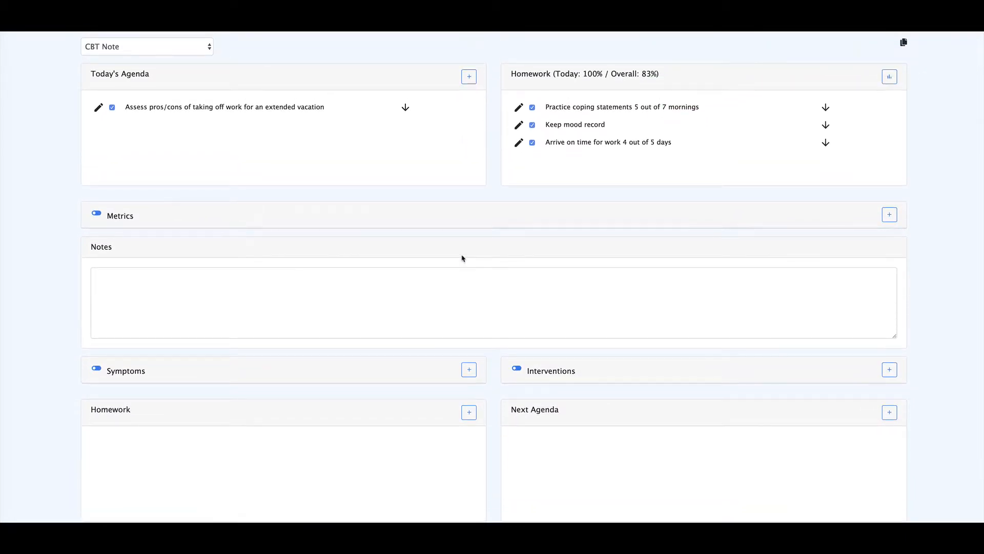
click(276, 274)
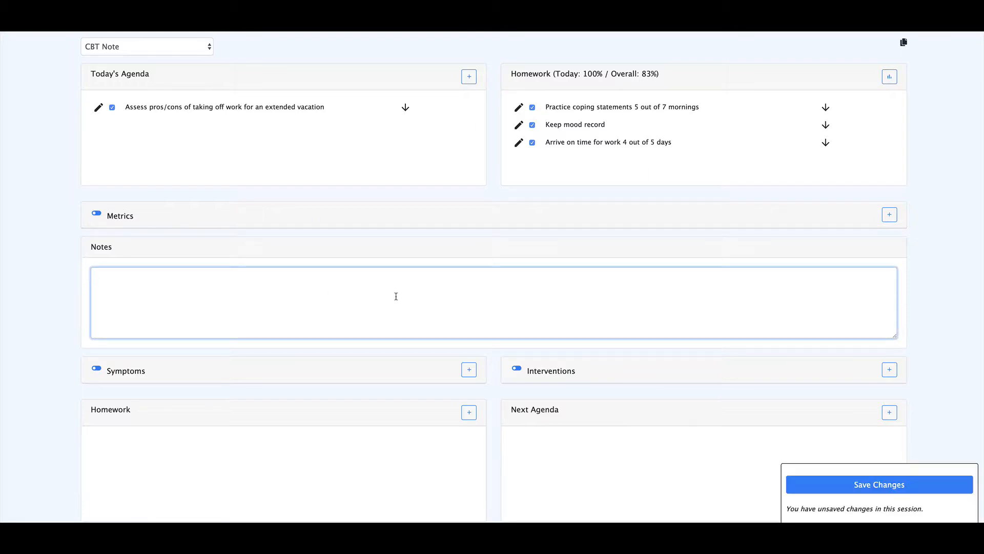
text(Reviewed mood record.)
click(819, 487)
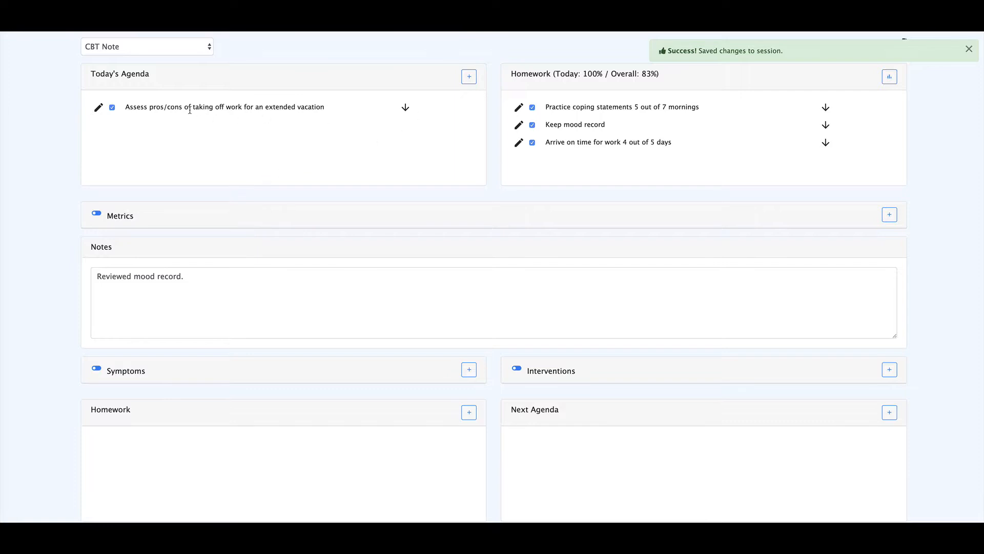
- Add the item "Do 2 minute meditation" to today's agenda
click(469, 76)
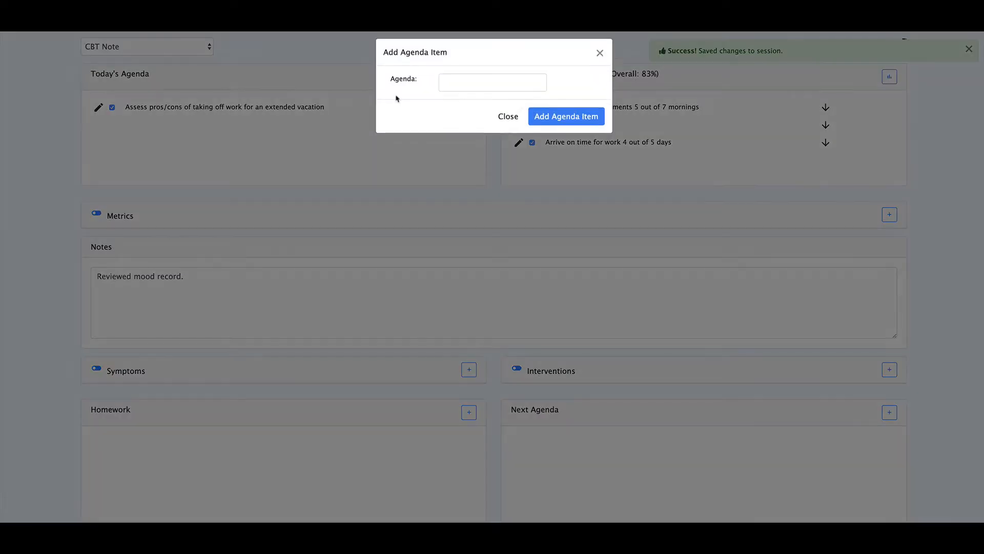
click(457, 86)
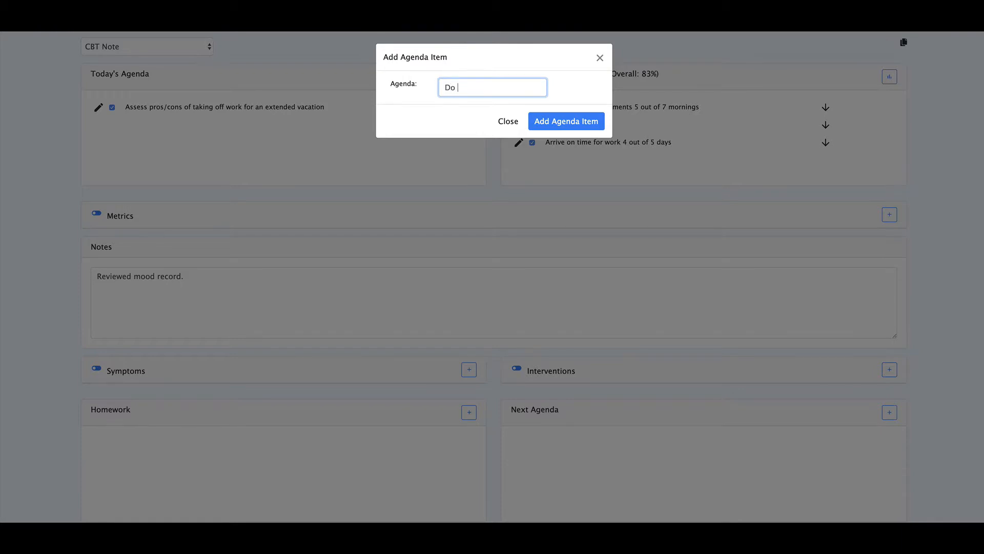
text(Do 2 minute meditation)
click(543, 119)
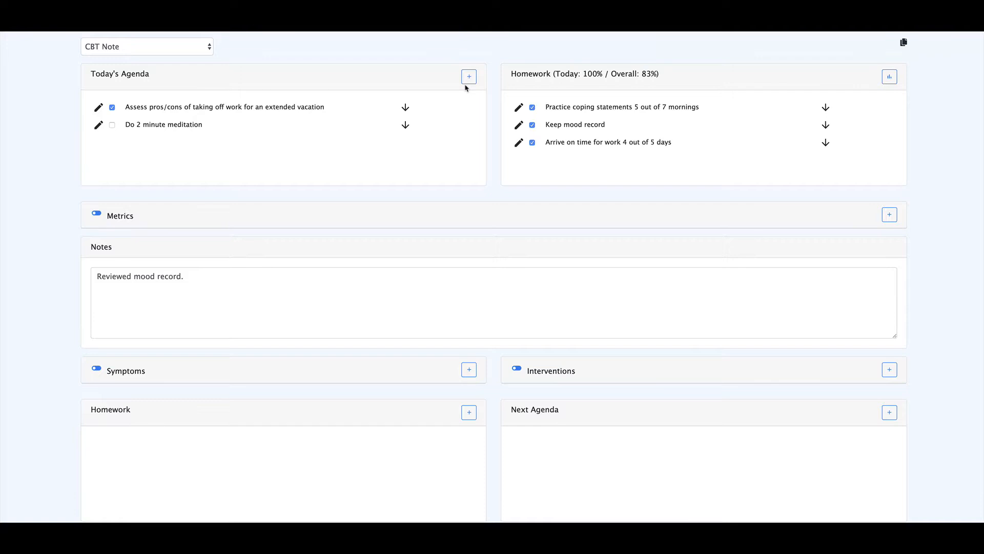
- Add the item "Introduce behavioral activation" to today's agenda
click(468, 79)
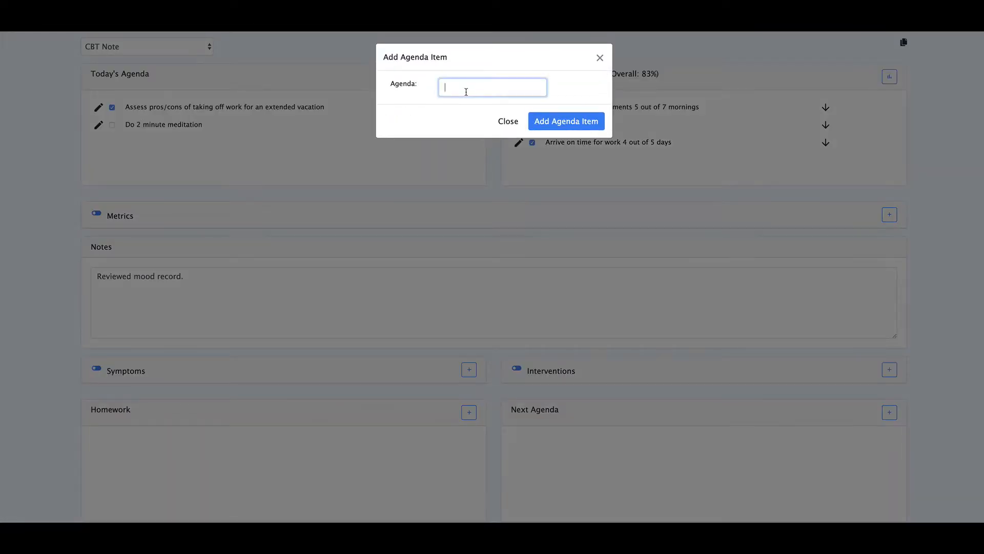
text(Introduc)
text(e behavioa)
text(al activation)
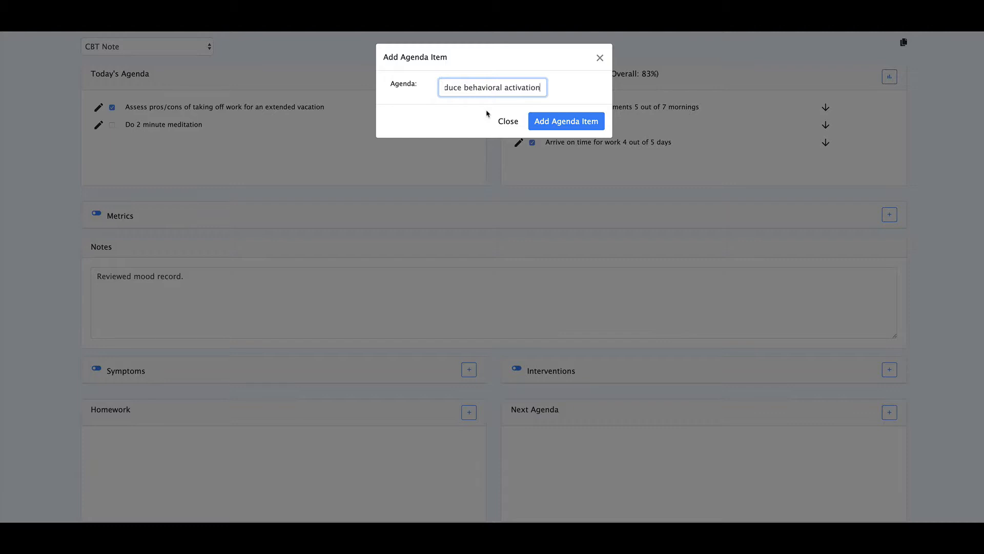
click(549, 123)
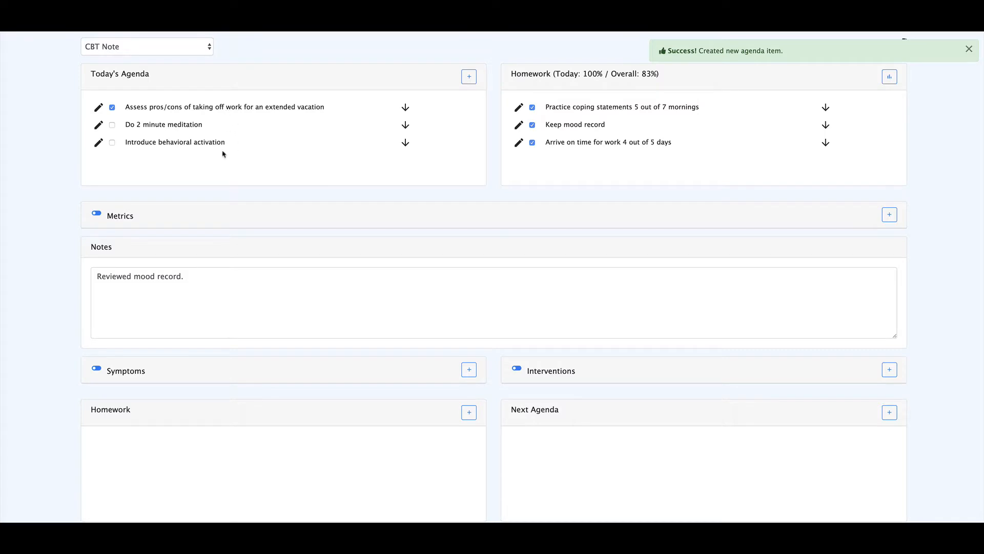
- Add the homework item "Keep mood log" for the next appointment
click(204, 296)
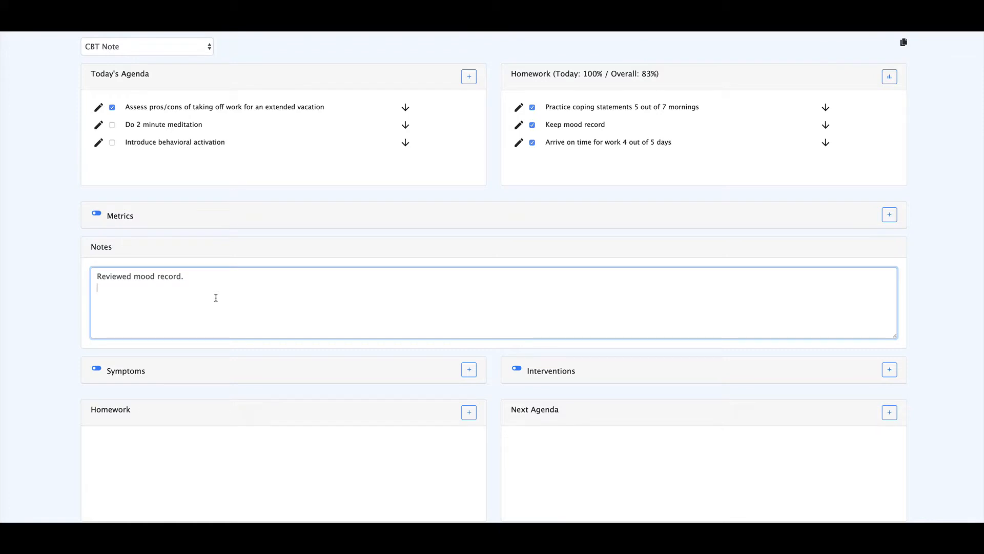
scroll(320, 261, down, 1)
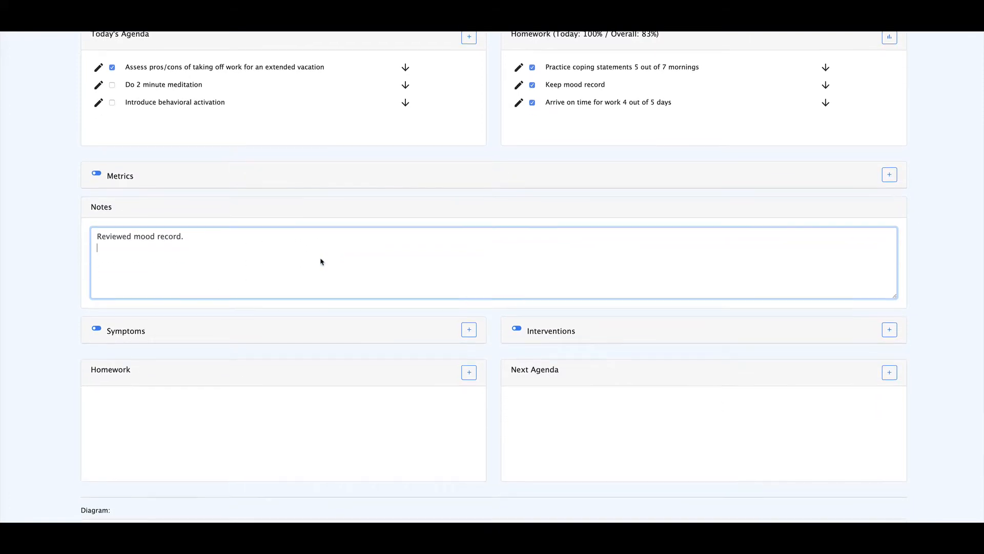
click(470, 373)
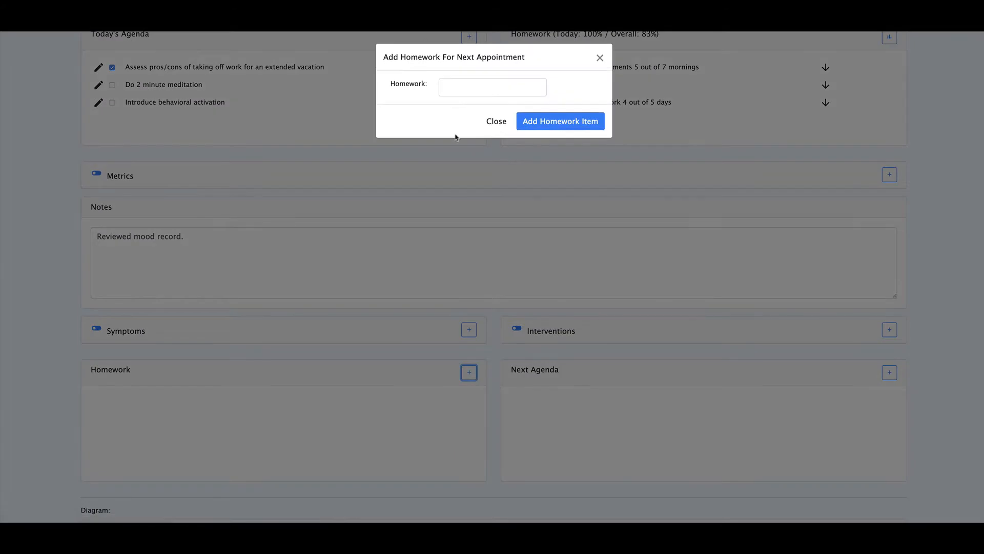
click(468, 91)
text(Ke)
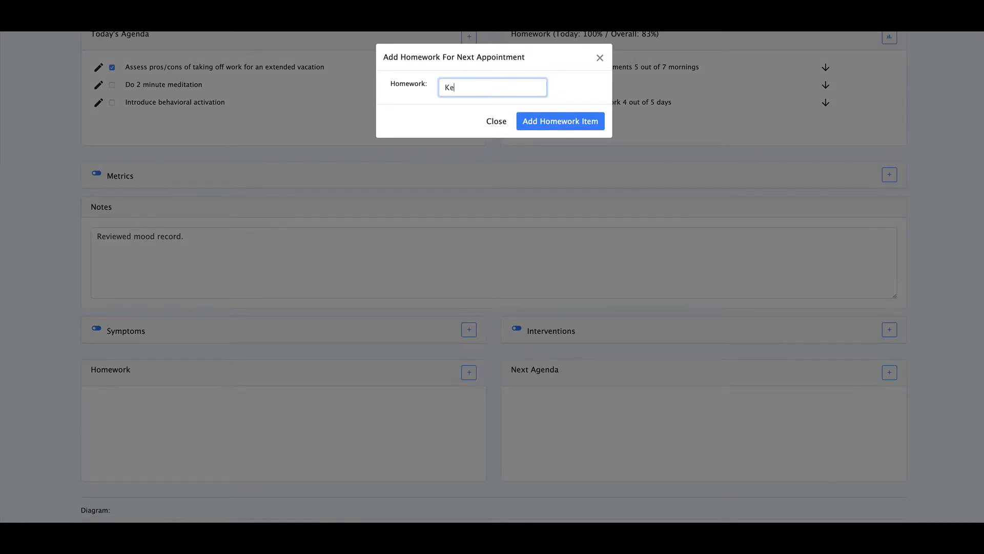
text(ep mood log)
click(546, 128)
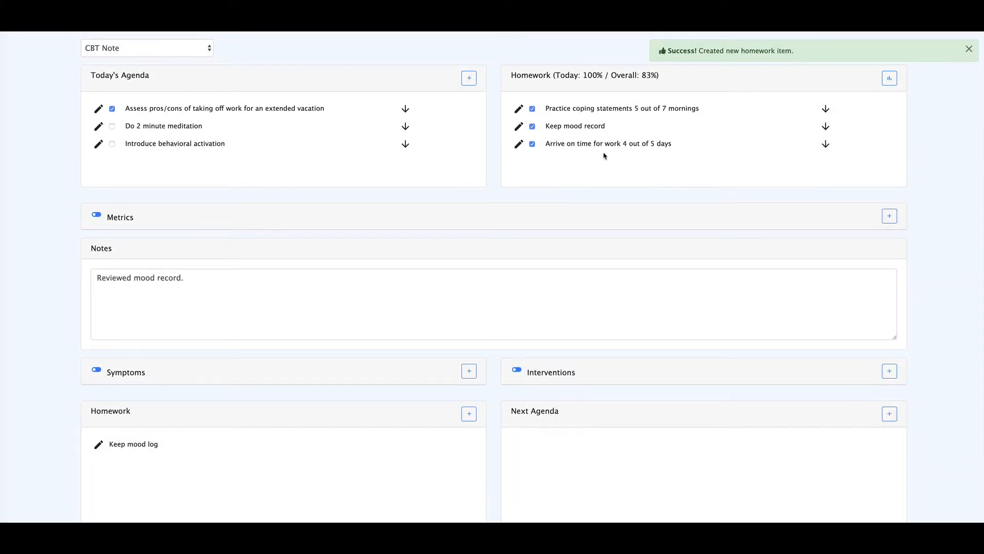
- Copy the previous homework "Practice coping statements 5 out of 7 mornings" to the next appointment's homework
click(826, 109)
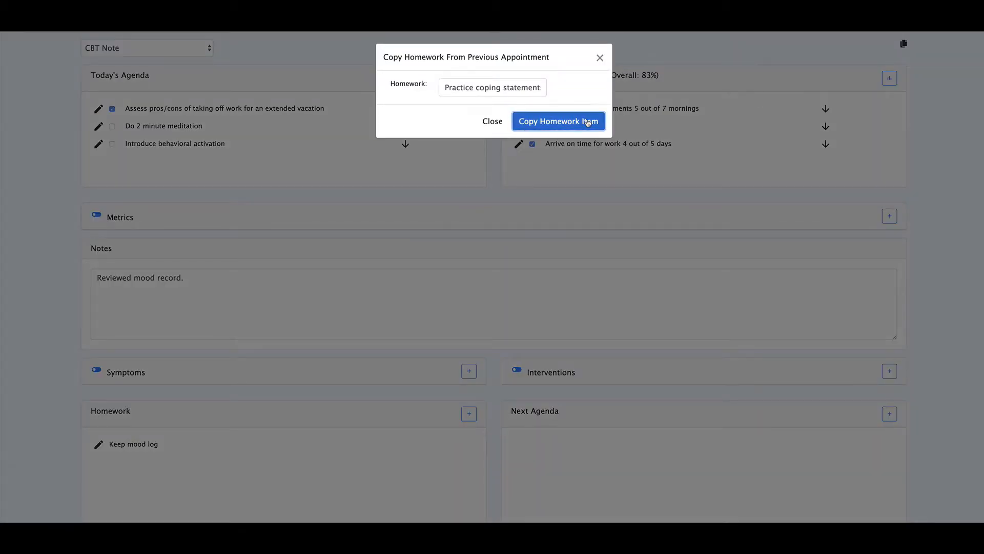
click(559, 122)
scroll(439, 420, down, 1)
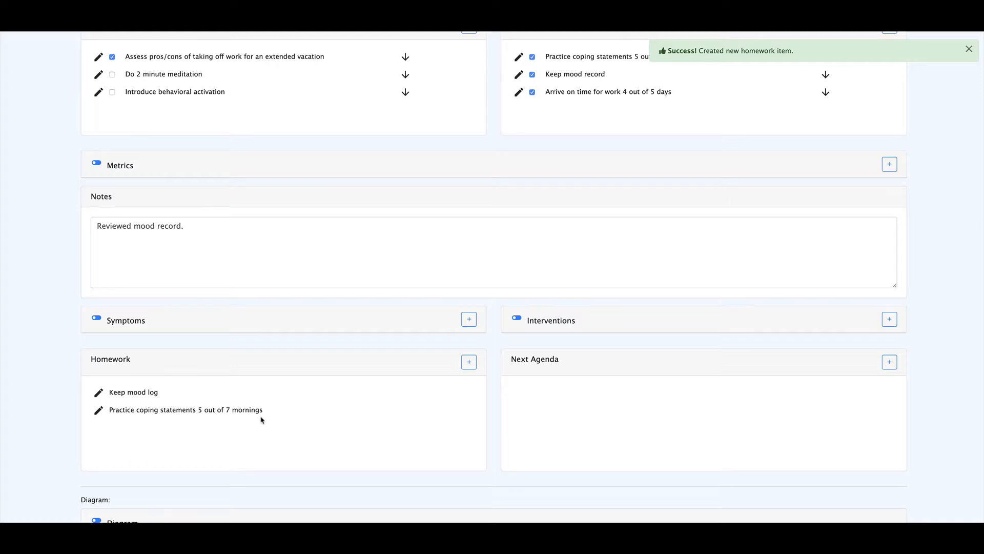
- Expand the Metrics section of the session note
scroll(262, 418, up, 3)
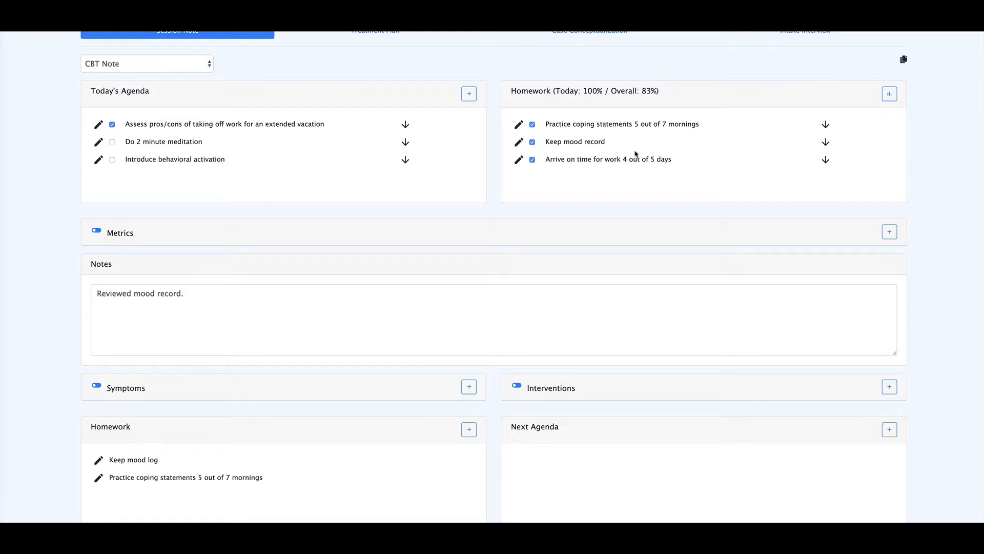
scroll(502, 246, down, 2)
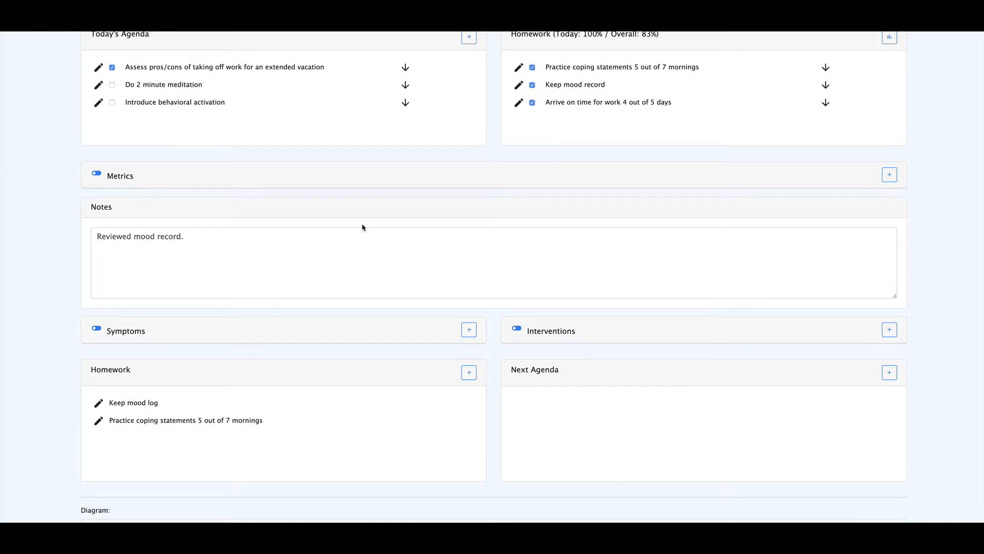
click(113, 176)
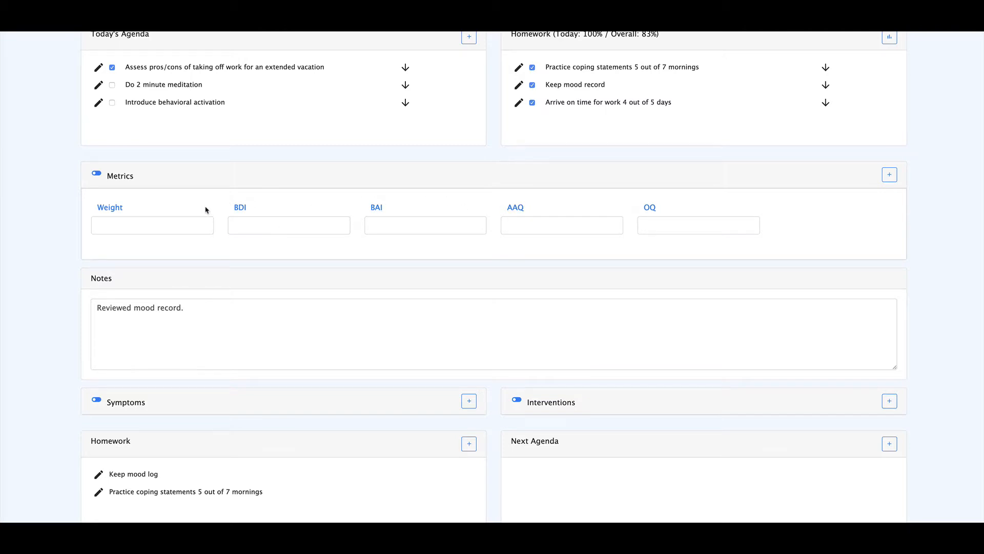
- Review the metrics that can be added to or removed from the session note, without applying changes
click(889, 175)
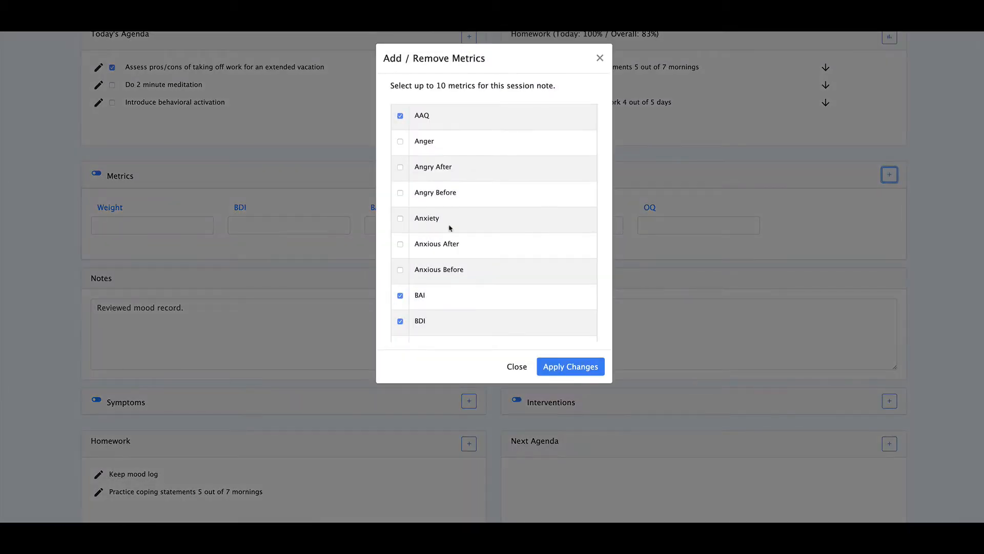
scroll(453, 169, down, 5)
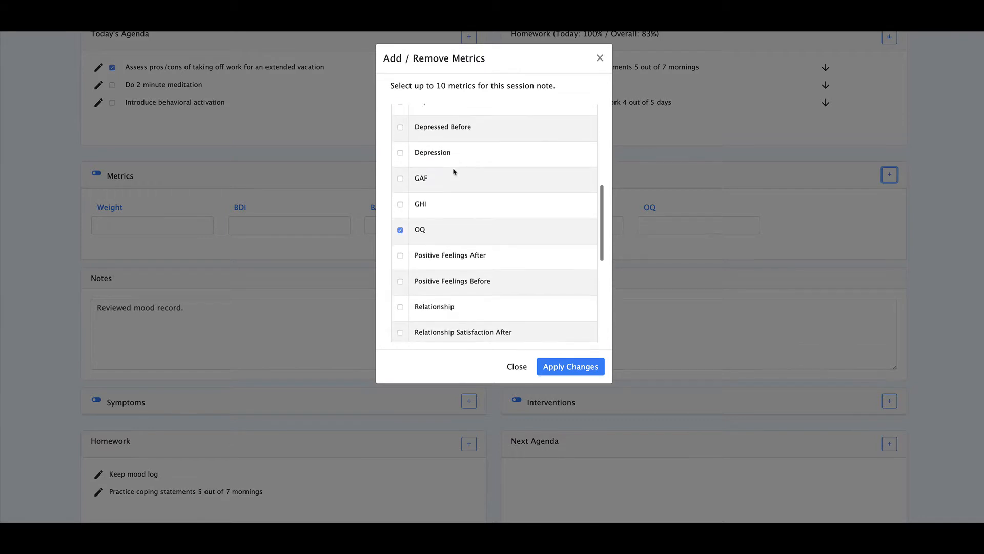
scroll(453, 169, down, 3)
scroll(453, 170, up, 4)
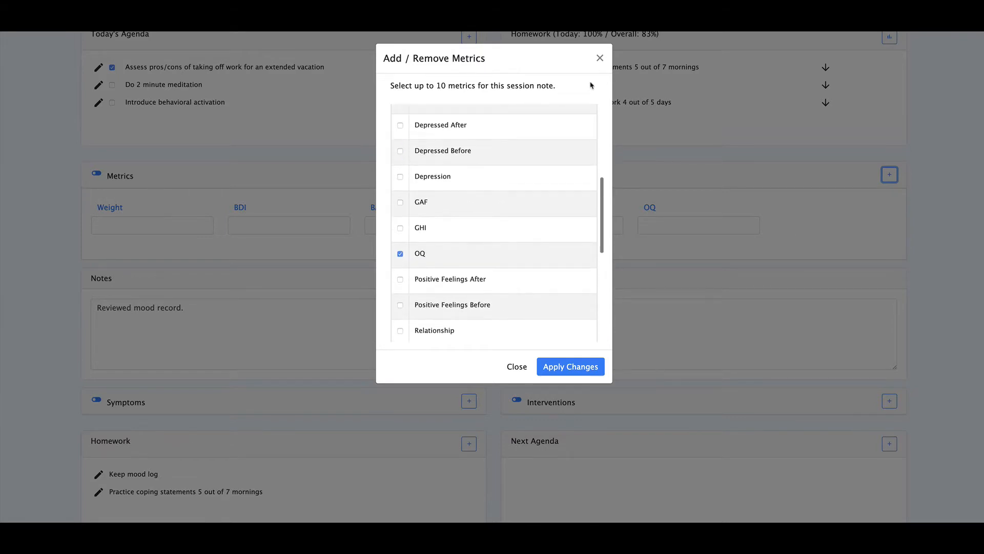
click(601, 59)
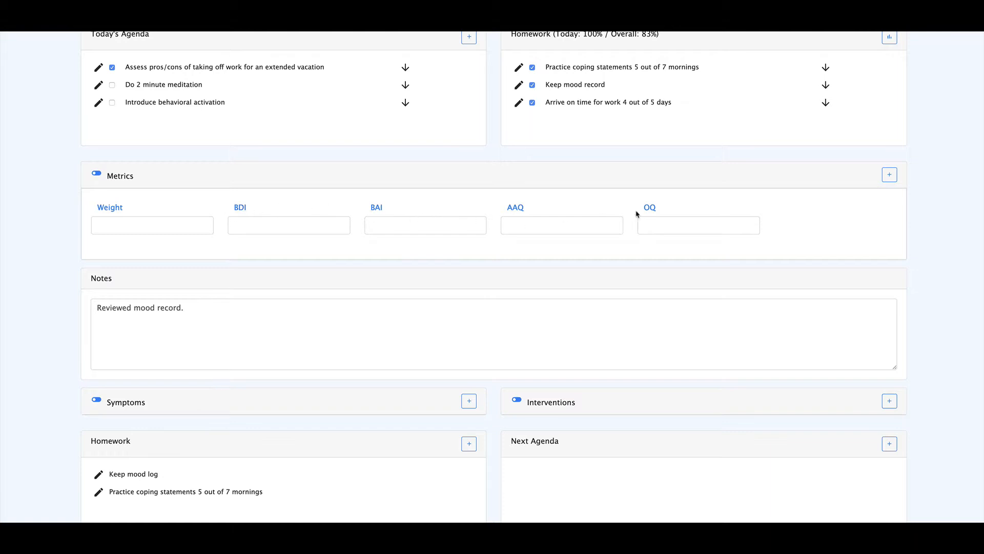
click(890, 174)
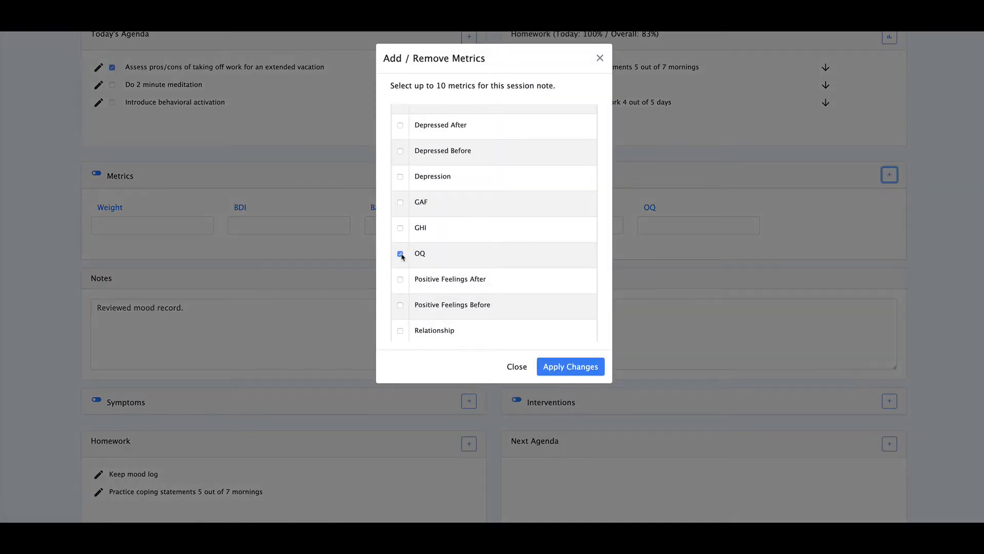
click(400, 254)
click(599, 57)
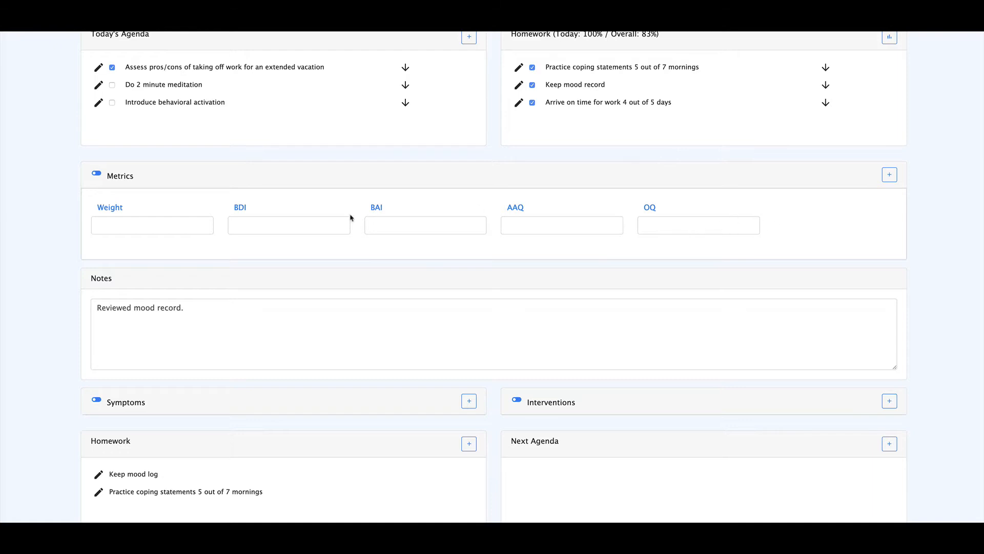
- Record the session metrics as Weight 174, BDI 14, BAI 20, AAQ 19 and OQ 48, and save the session
click(184, 223)
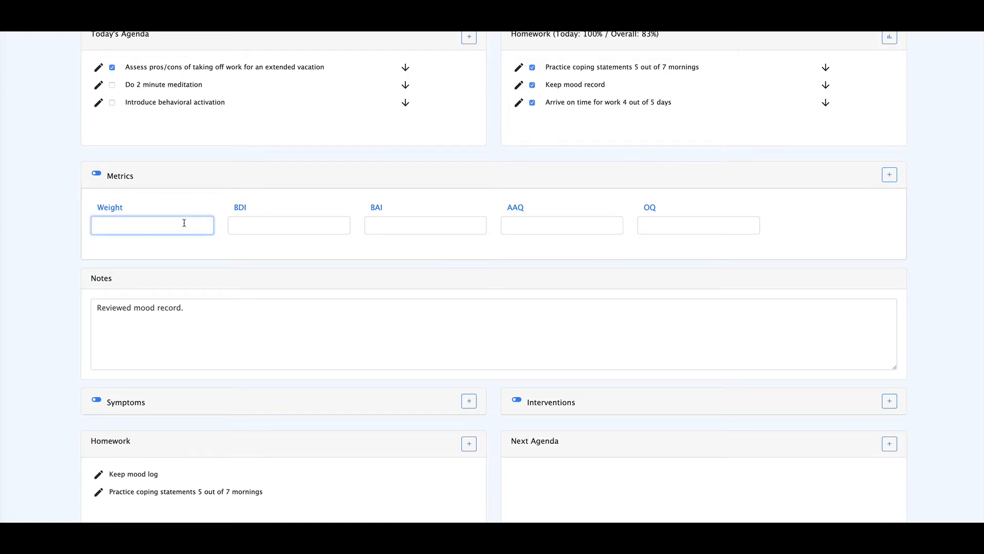
text(174)
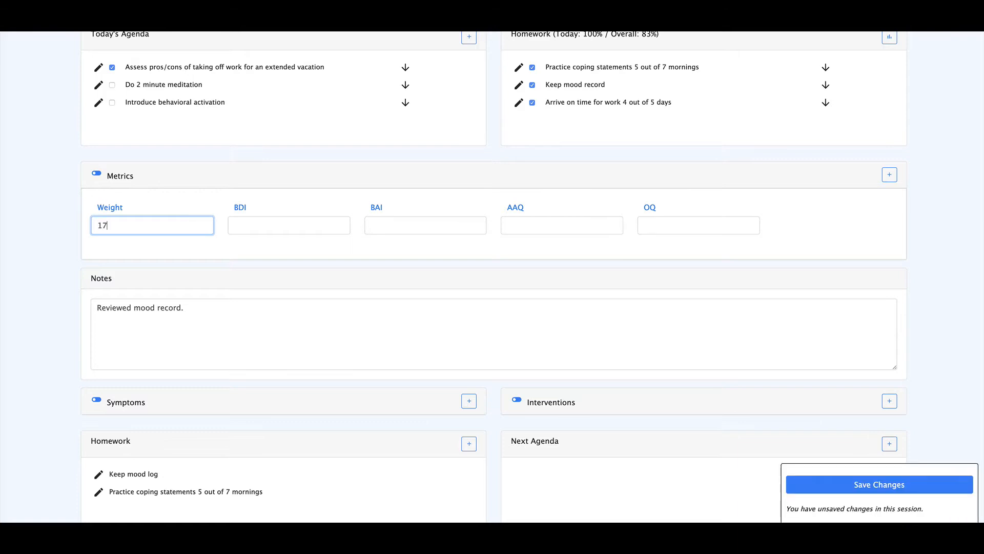
click(266, 226)
text(14)
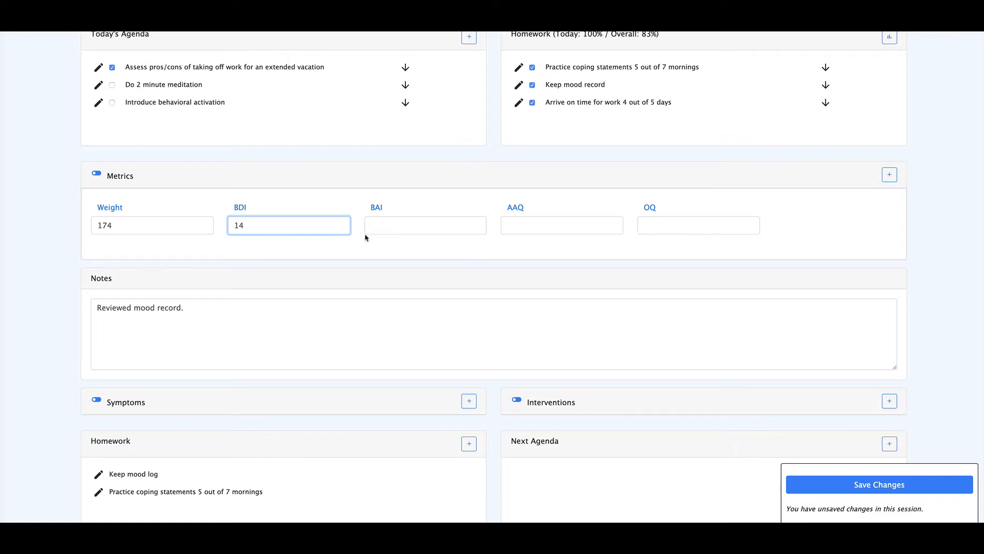
click(398, 224)
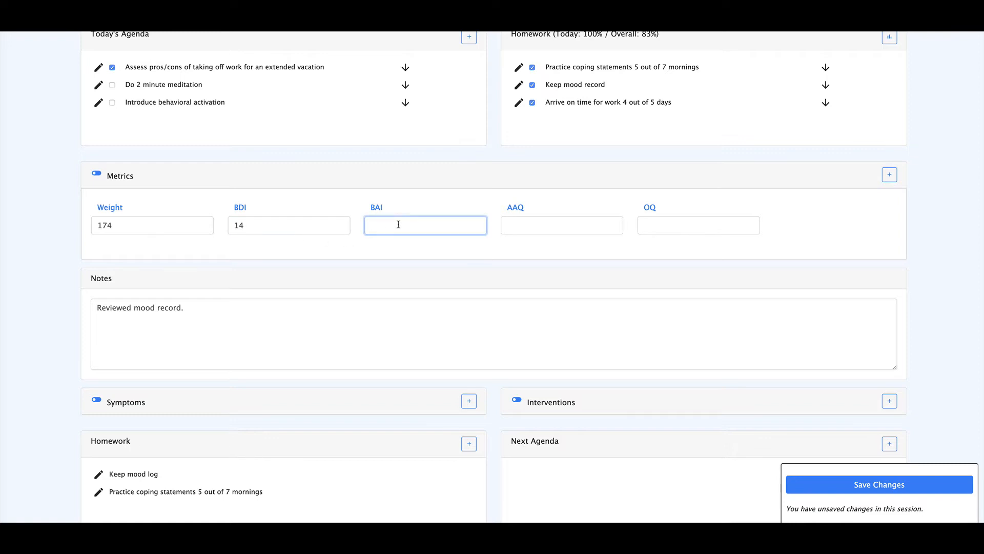
text(20)
click(525, 223)
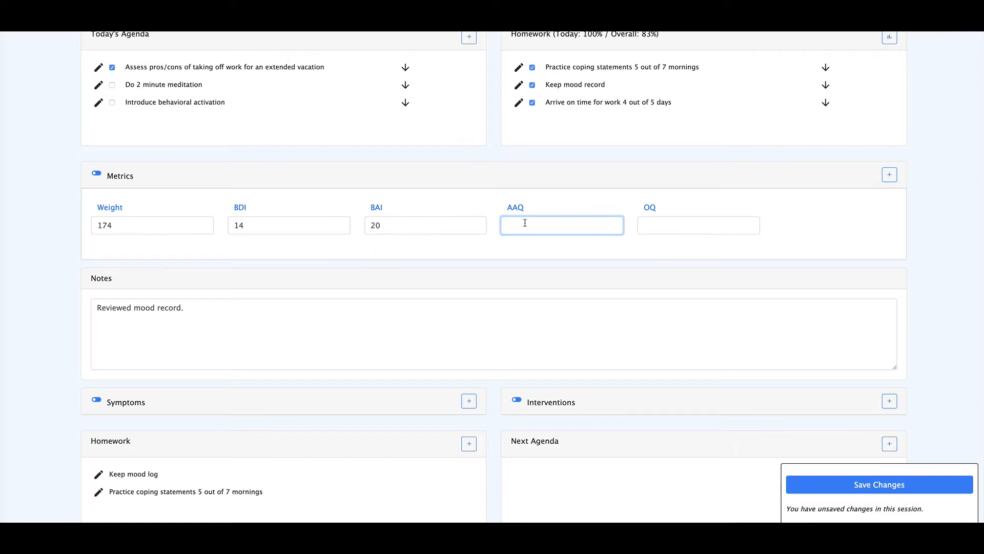
text(19)
click(685, 226)
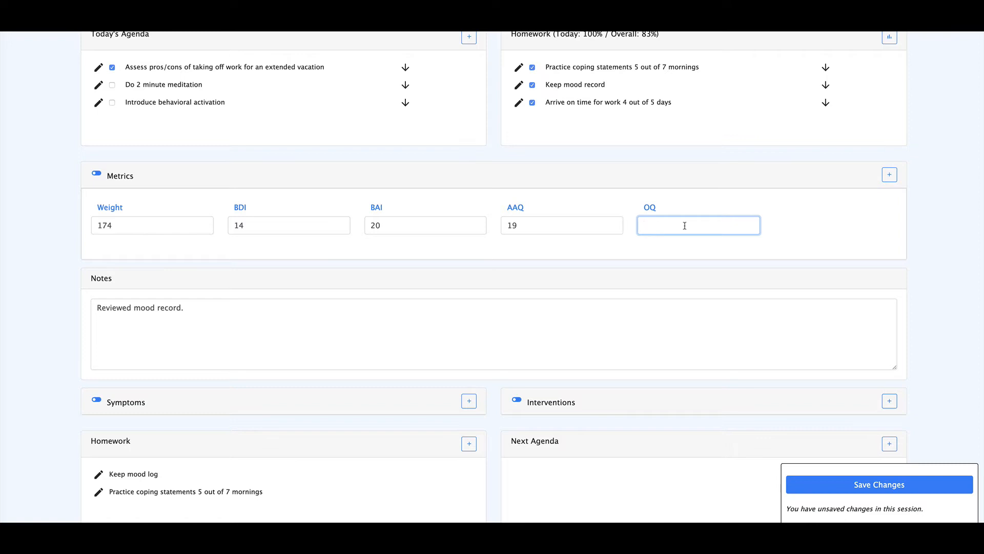
text(48)
click(855, 484)
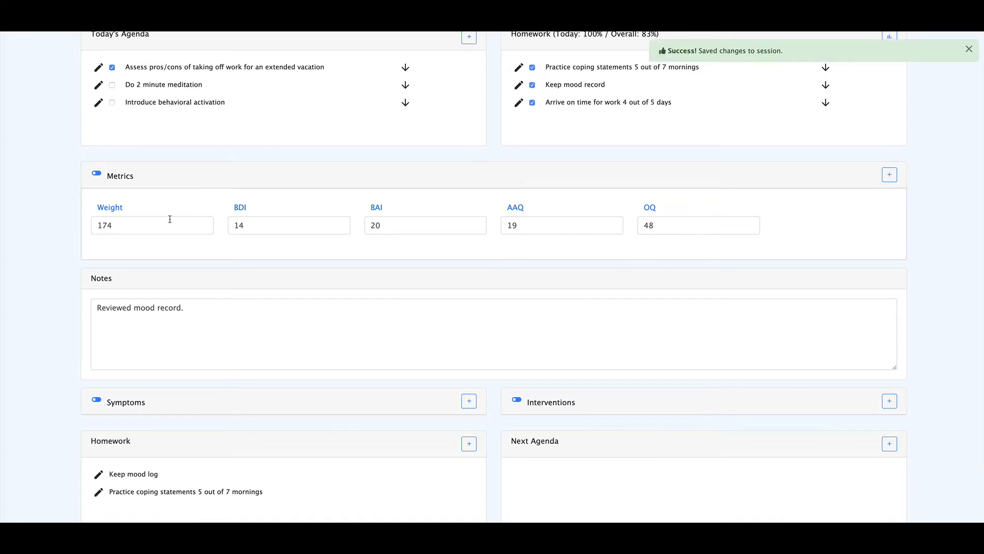
- Examine the metric report's overview and its chart with only the Weight series shown
click(119, 210)
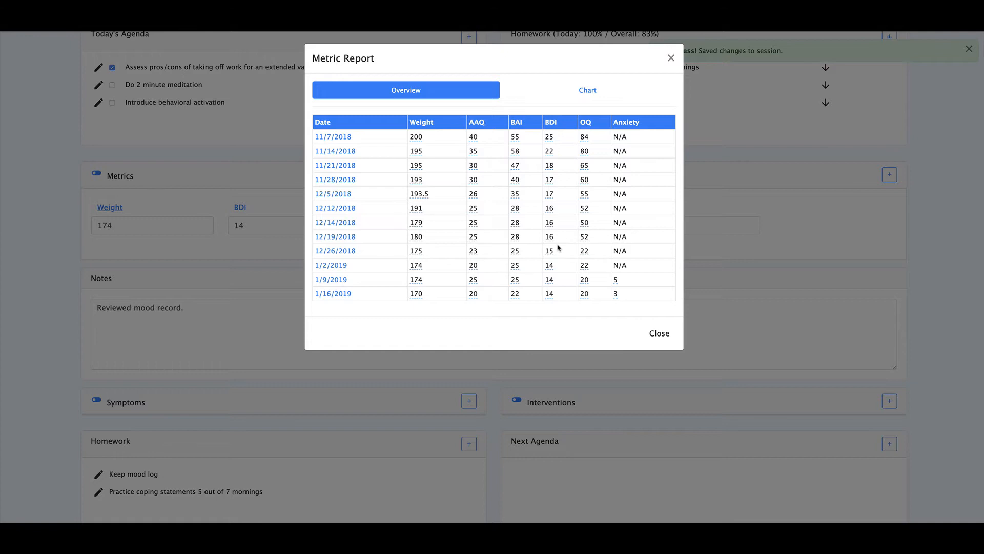
click(589, 91)
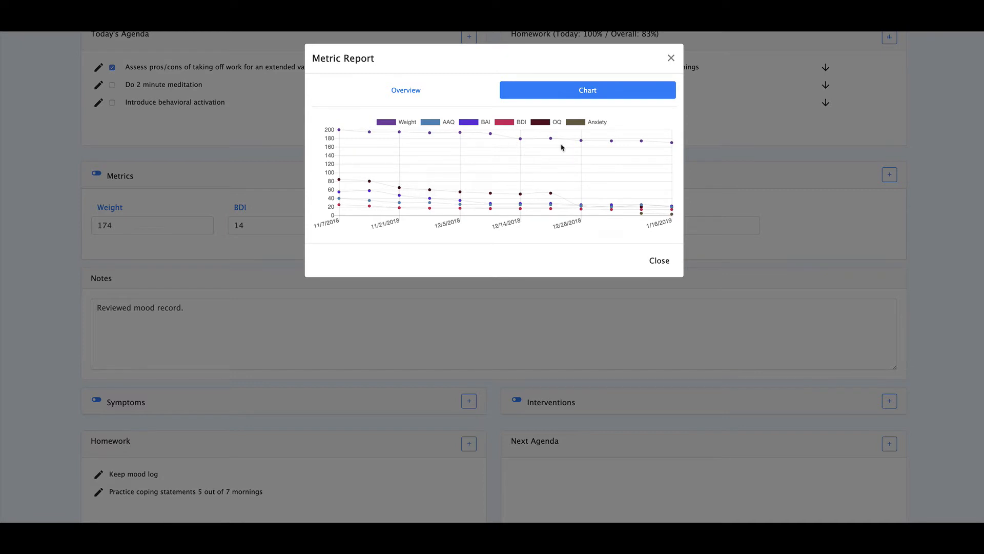
click(575, 123)
click(545, 123)
click(521, 123)
click(439, 123)
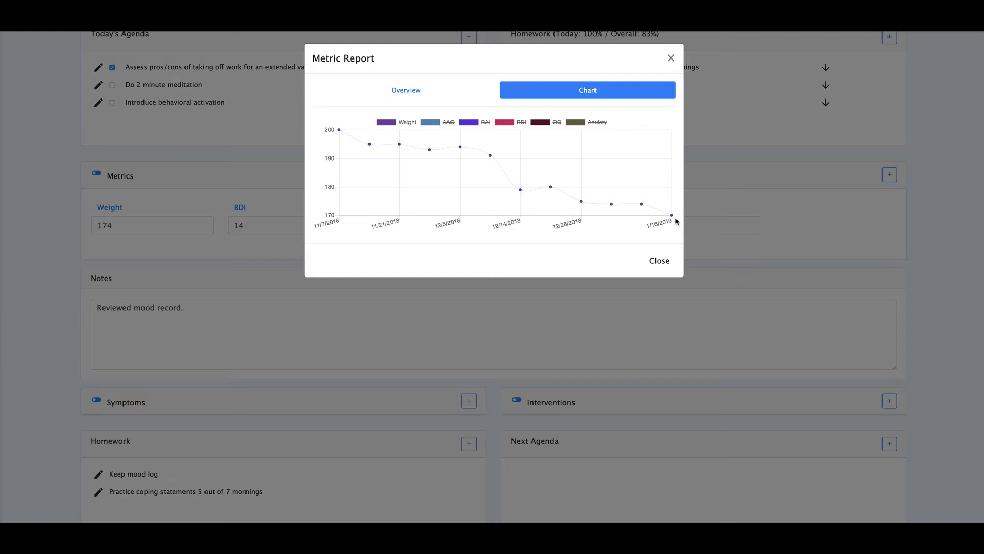
click(663, 264)
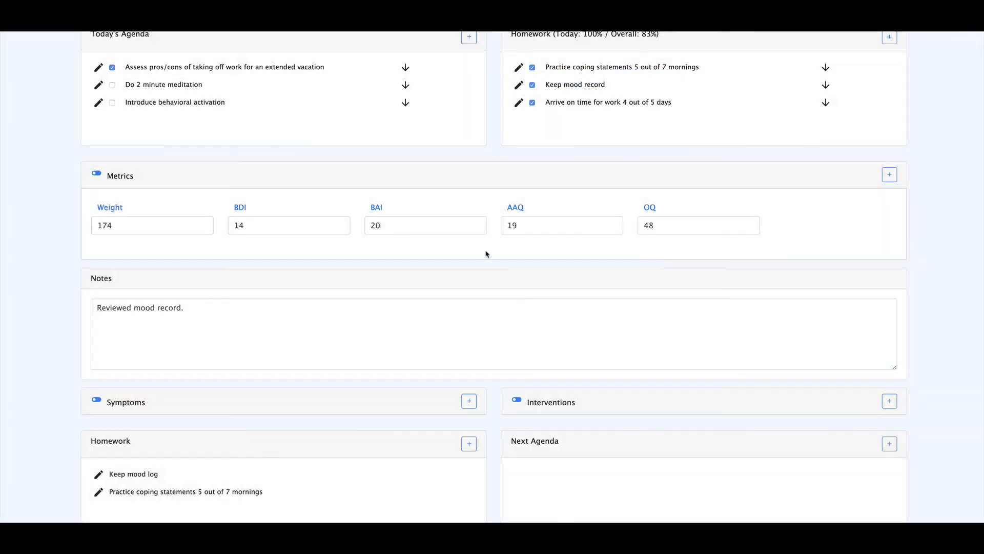
- Mark the General interventions "Did assertiveness training" and "Diaphragmatic breathing and/or Paced Respiration" in the session note
scroll(460, 252, down, 3)
click(354, 182)
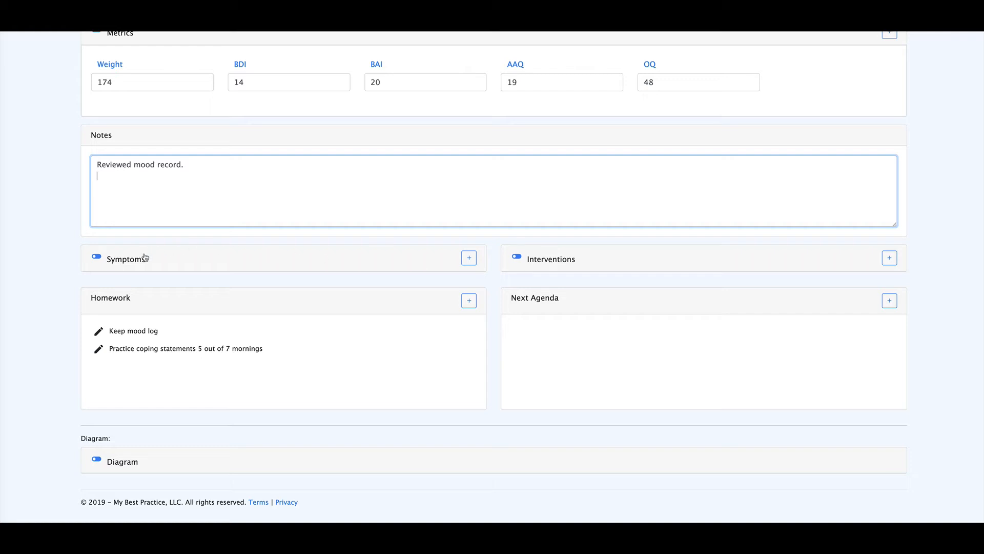
click(549, 263)
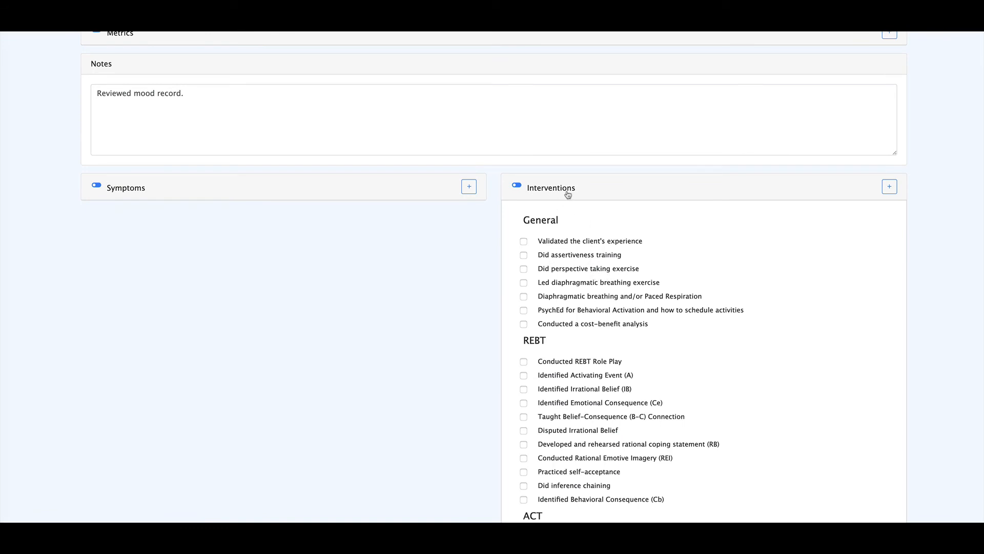
scroll(579, 222, down, 3)
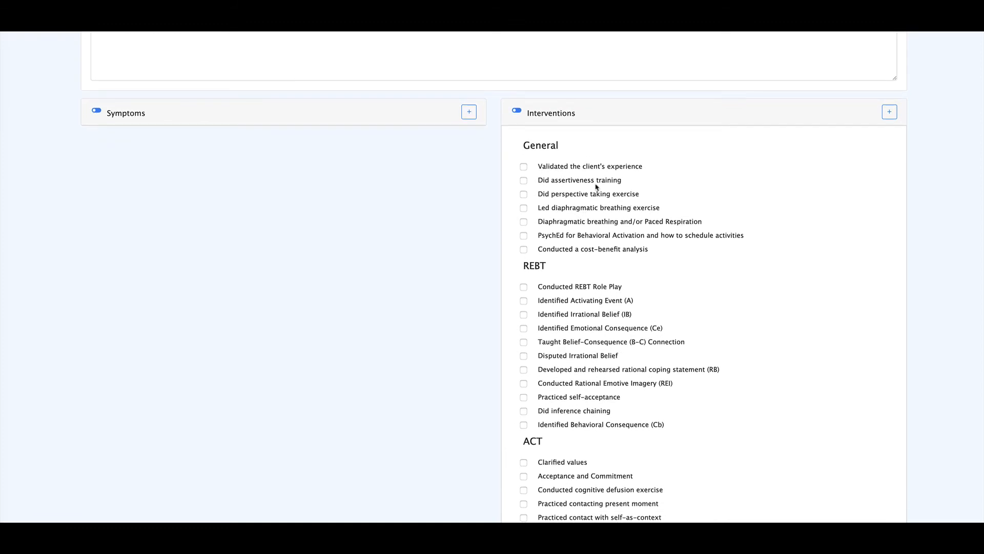
click(524, 181)
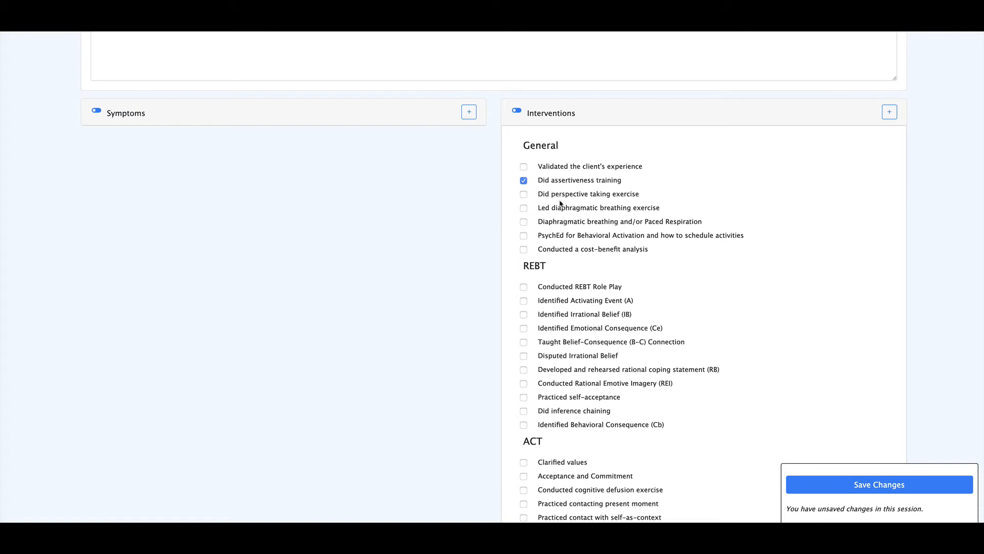
scroll(559, 224, down, 1)
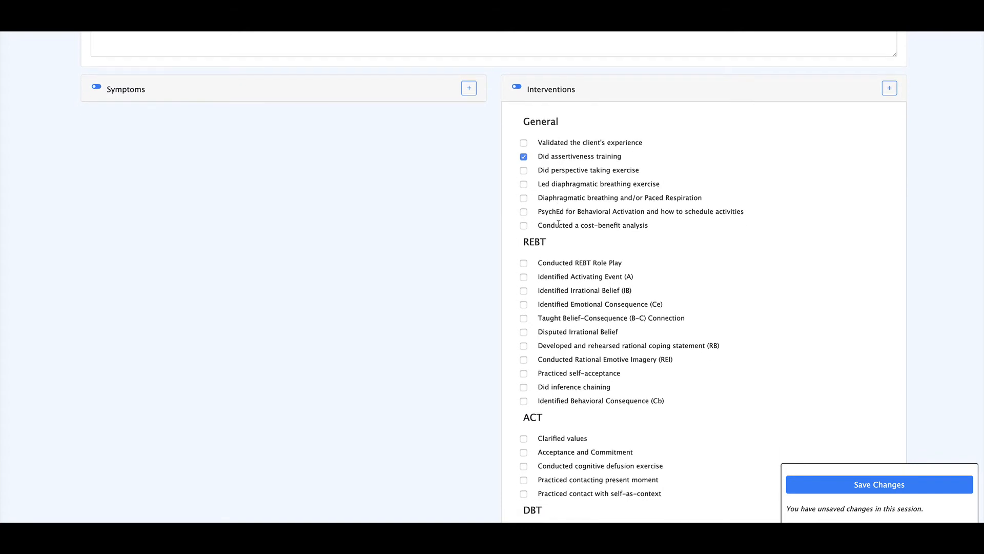
click(524, 197)
- Mark the interventions "Clarified values", "Conducted cognitive defusion exercise" and "Did a DEARMAN (GIVE FAST)", and collapse the Interventions section
scroll(564, 207, down, 5)
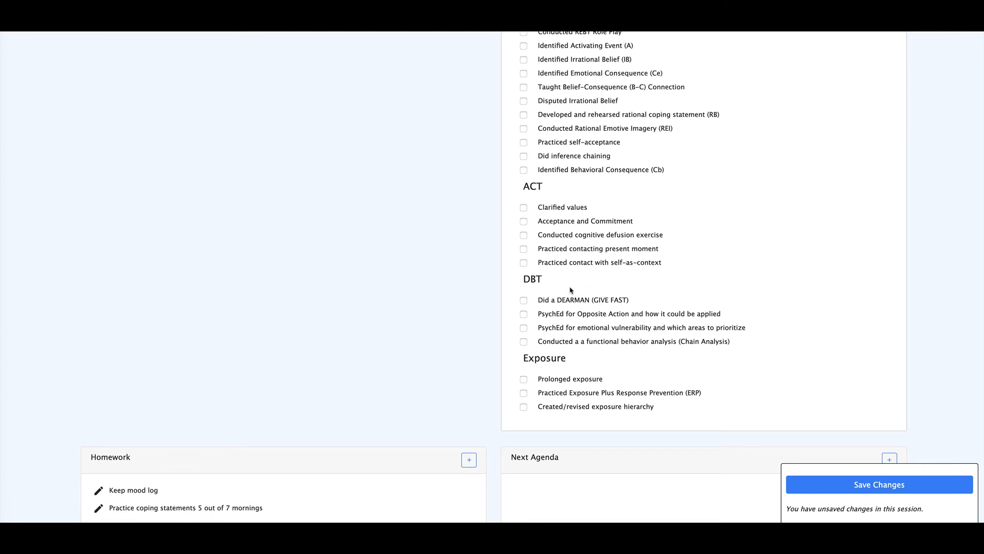
click(524, 208)
click(524, 235)
scroll(563, 241, down, 3)
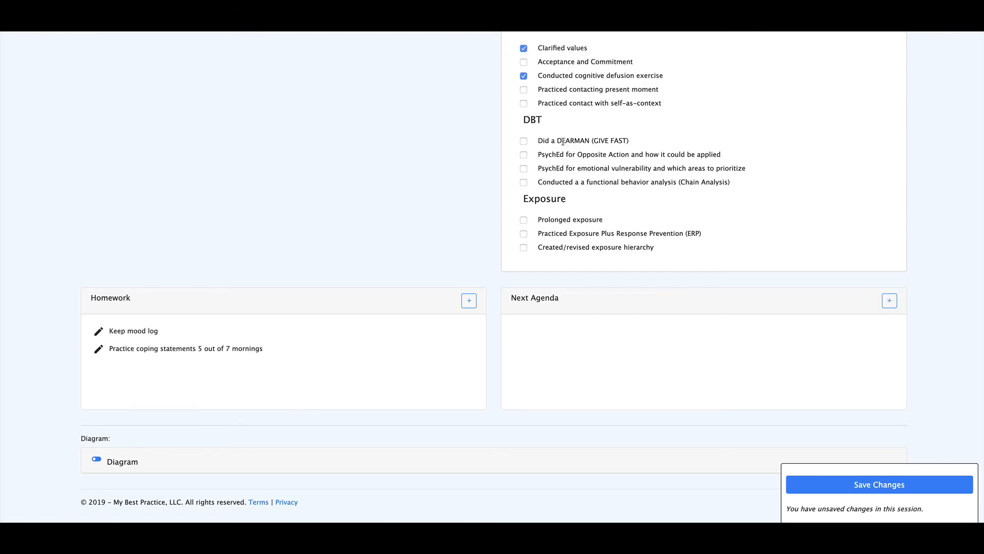
click(524, 141)
scroll(592, 158, up, 12)
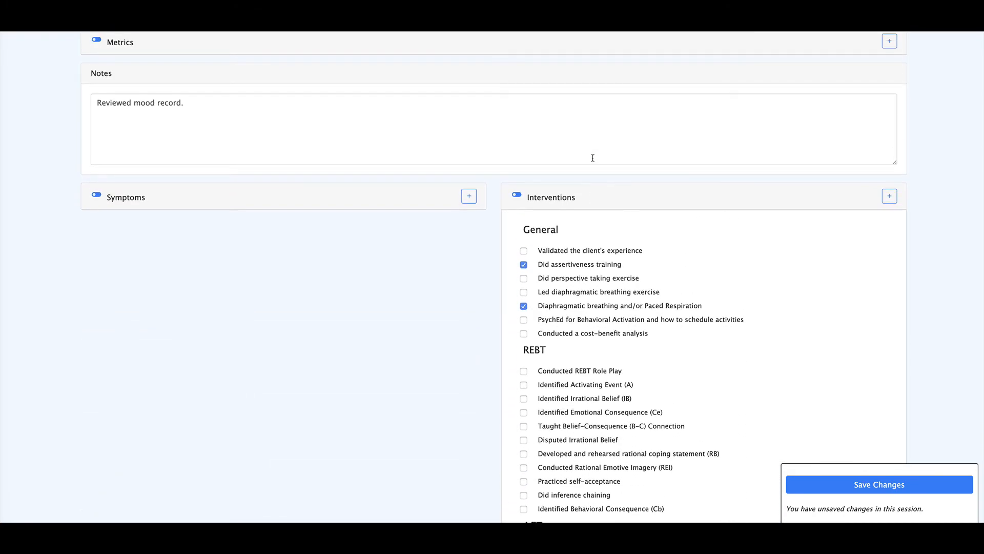
click(521, 188)
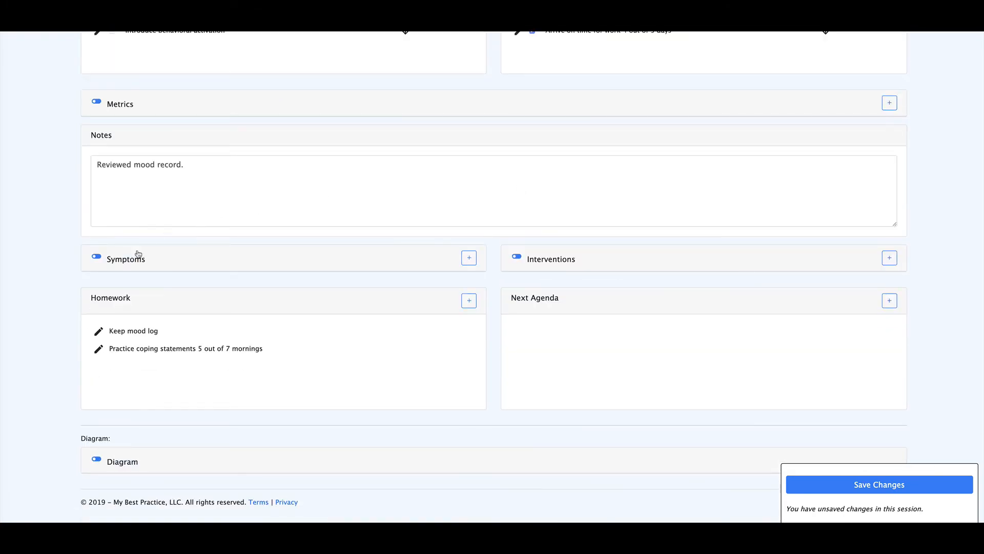
- Expand the Symptoms section and mark the Feelings symptoms for feeling anger, feeling shame and experiencing depressive symptoms
click(98, 258)
scroll(103, 255, down, 1)
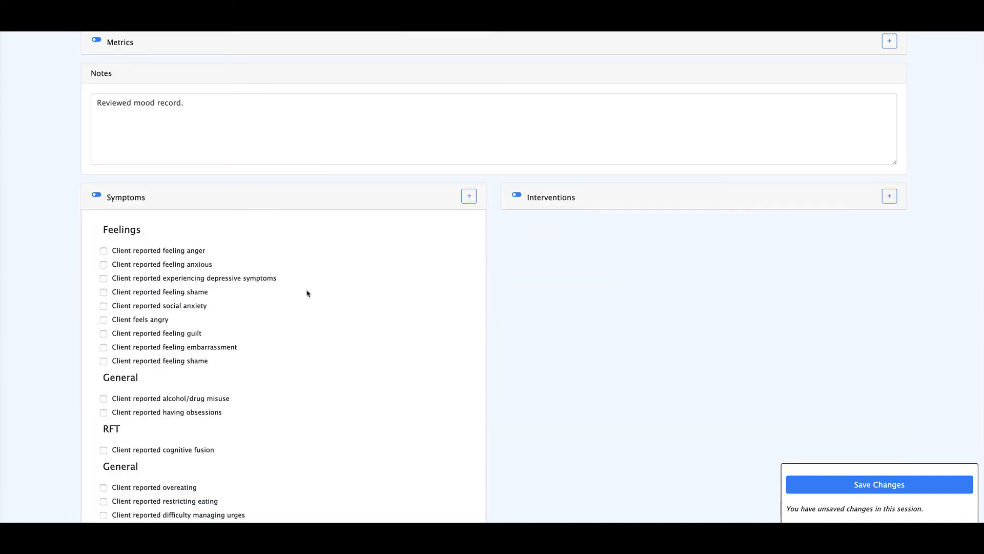
scroll(306, 293, down, 1)
scroll(307, 294, down, 1)
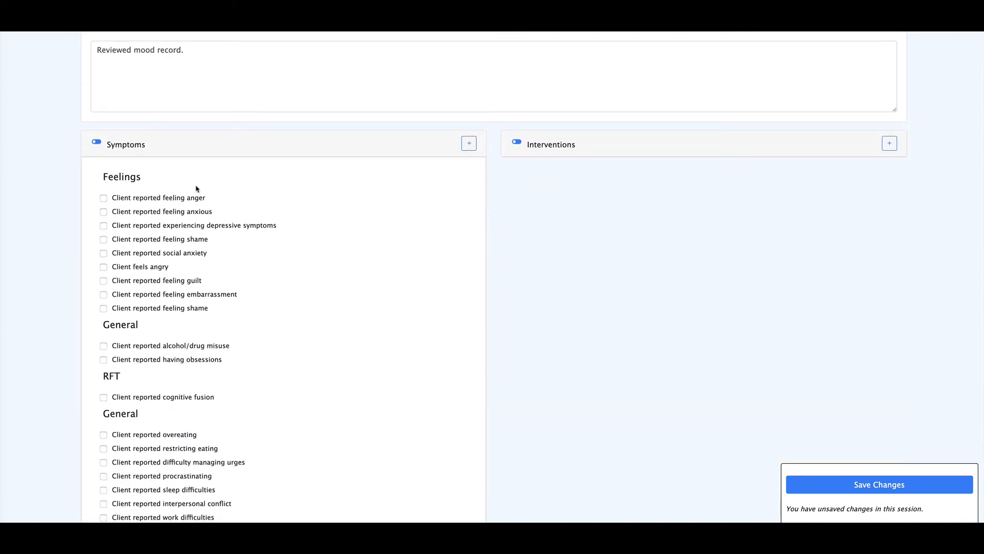
scroll(239, 262, down, 1)
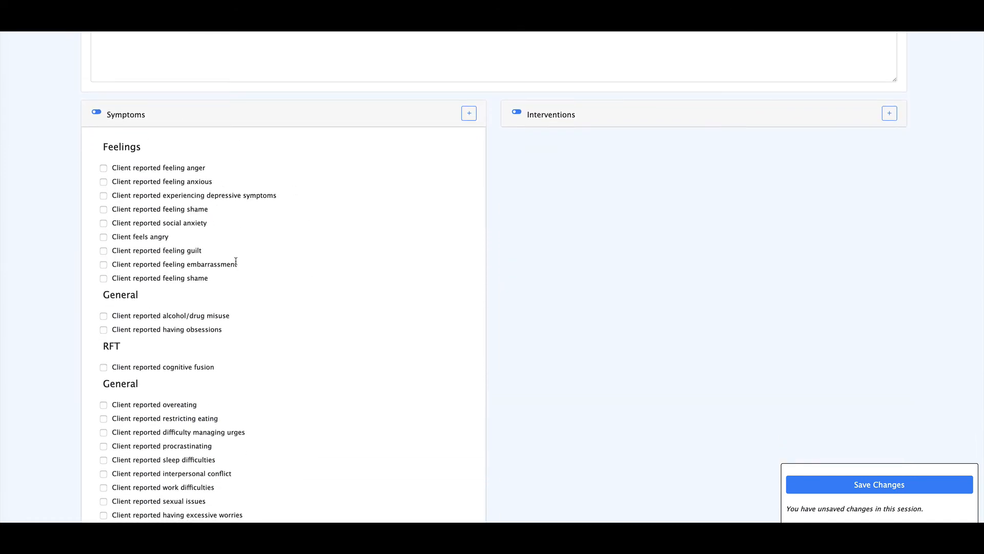
click(103, 169)
click(104, 211)
scroll(105, 205, down, 1)
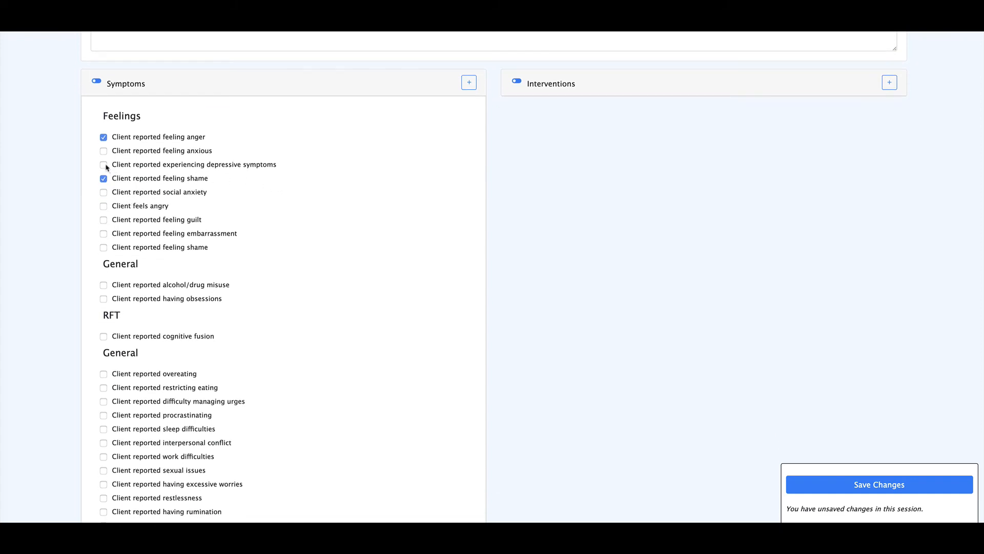
click(104, 165)
- Mark the Depression symptom "Client reported depressed mood most of the day" and collapse the Symptoms section
scroll(201, 220, down, 2)
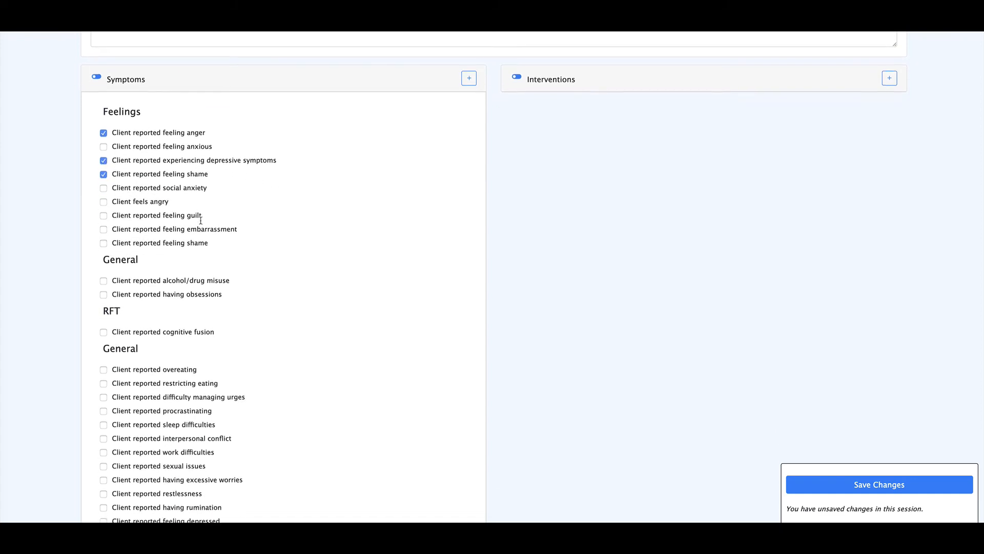
scroll(201, 221, down, 10)
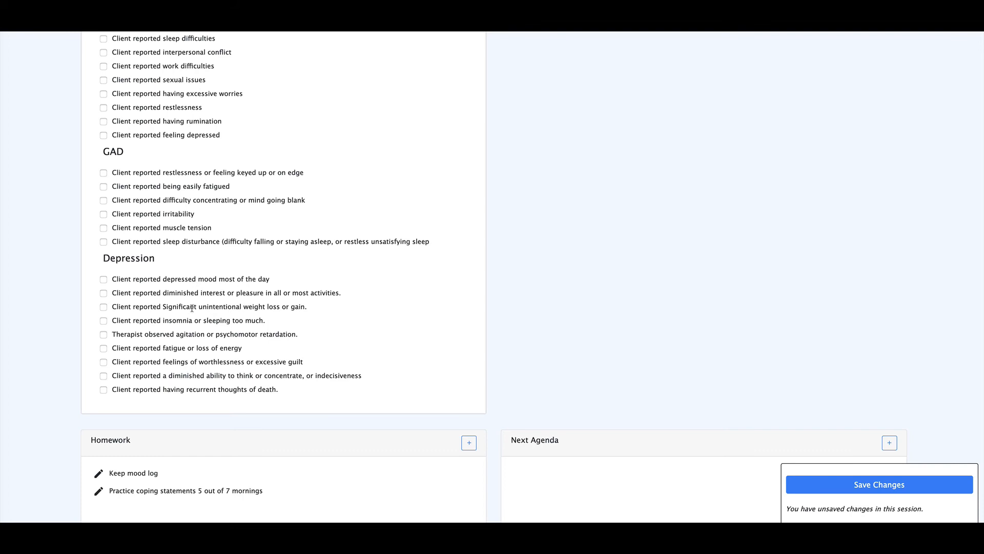
click(104, 279)
scroll(277, 283, up, 10)
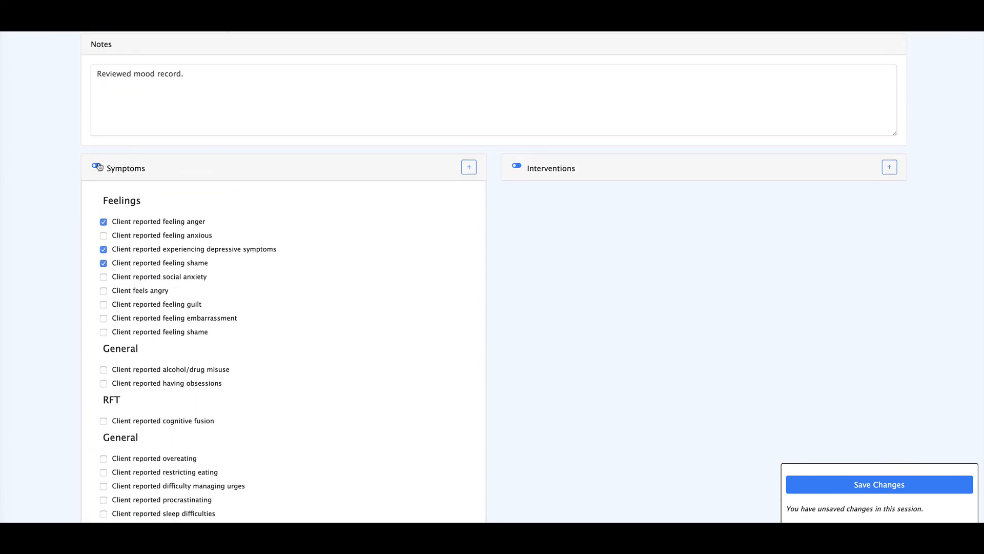
click(97, 165)
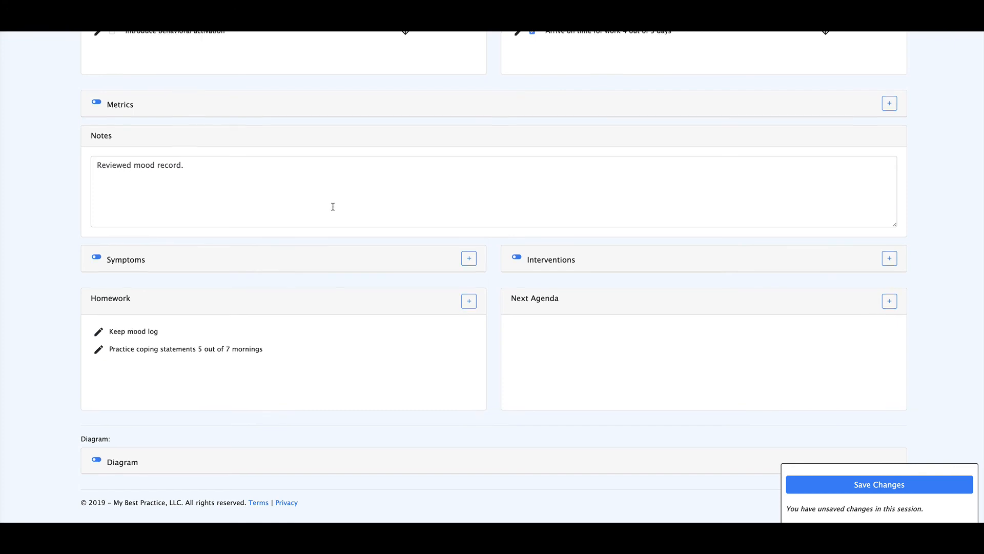
scroll(332, 208, up, 4)
scroll(333, 210, up, 2)
scroll(333, 210, down, 4)
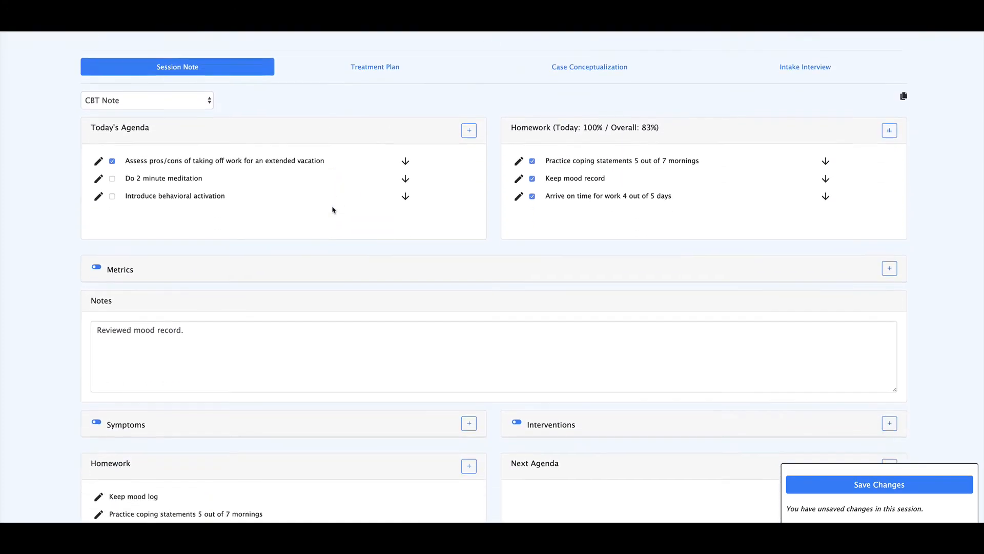
scroll(332, 210, down, 3)
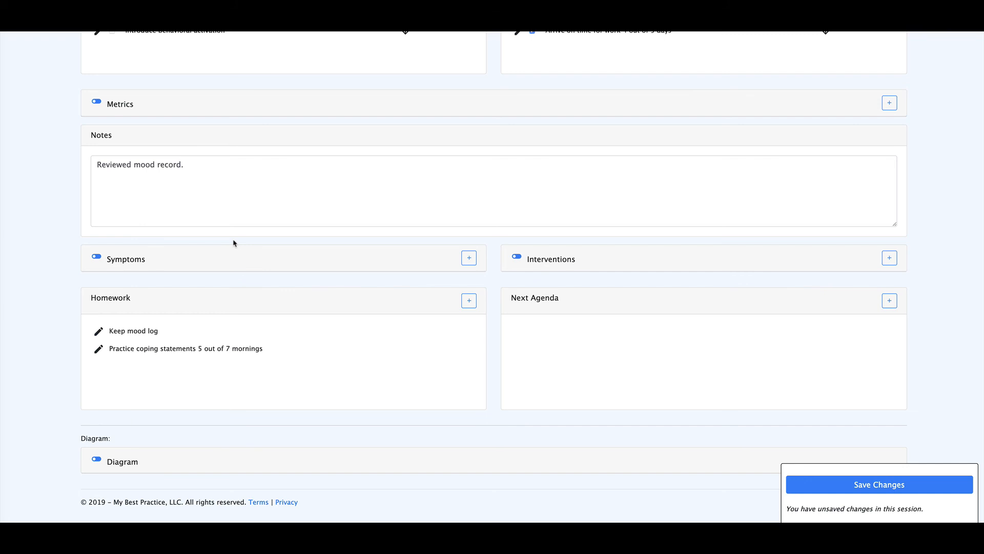
scroll(250, 287, up, 5)
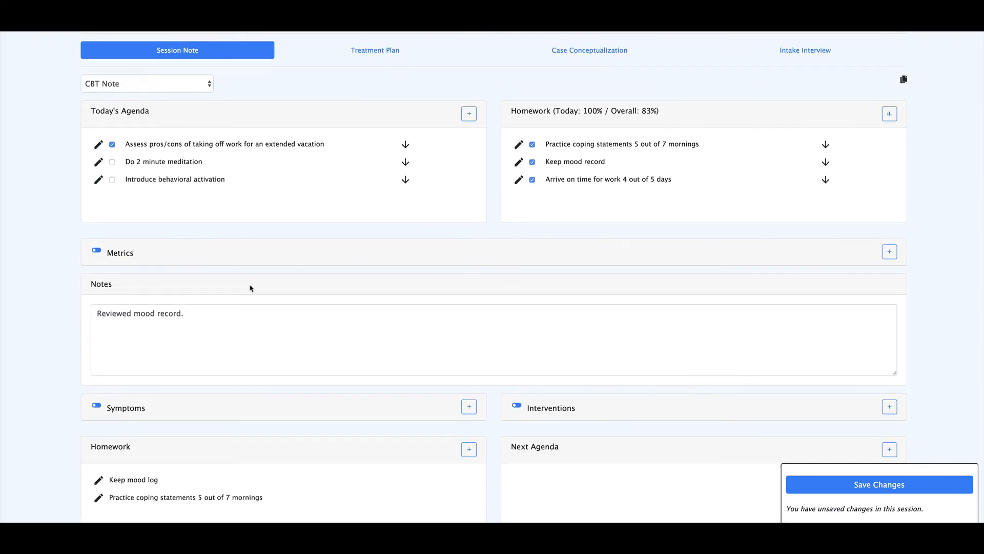
scroll(251, 288, up, 3)
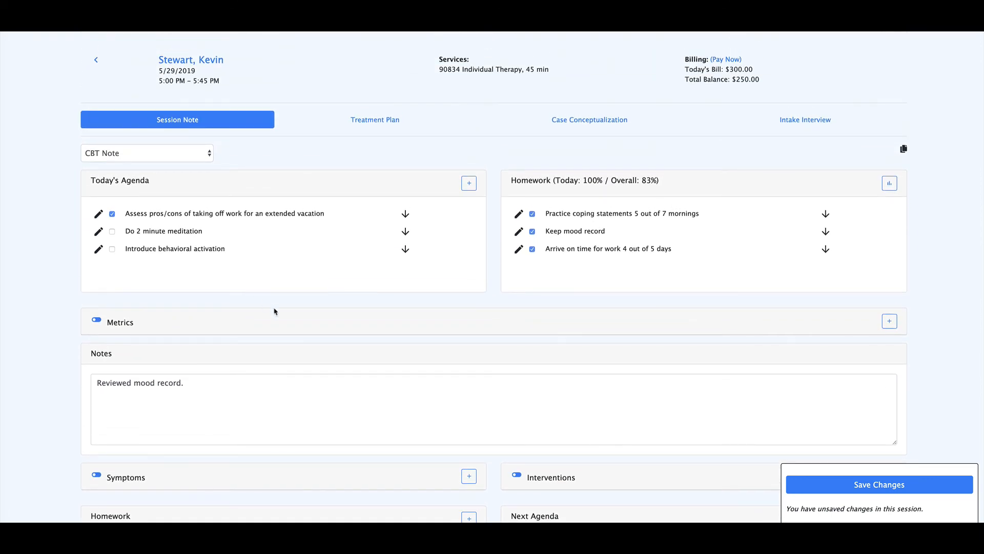